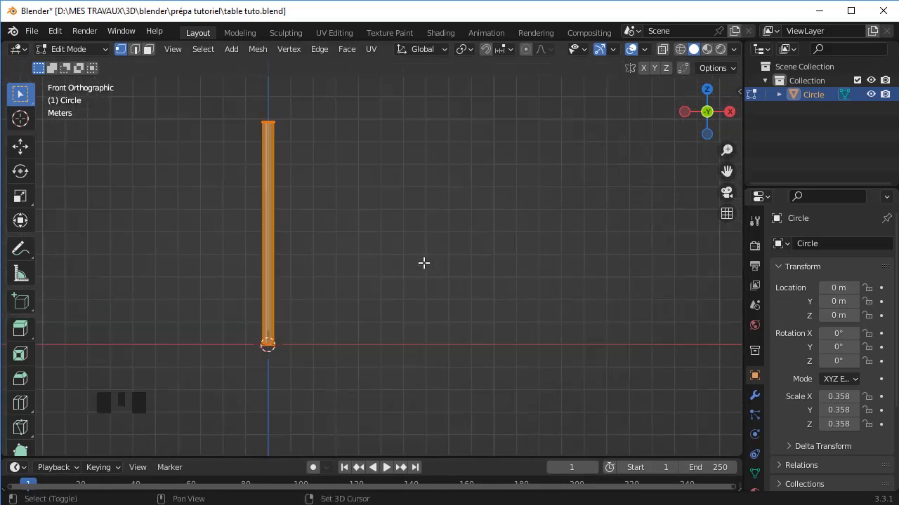
# - Duplicate the vertical pipe along the X axis to form a second leg
pyautogui.hotkey('shift', 'd')
pyautogui.press('x')
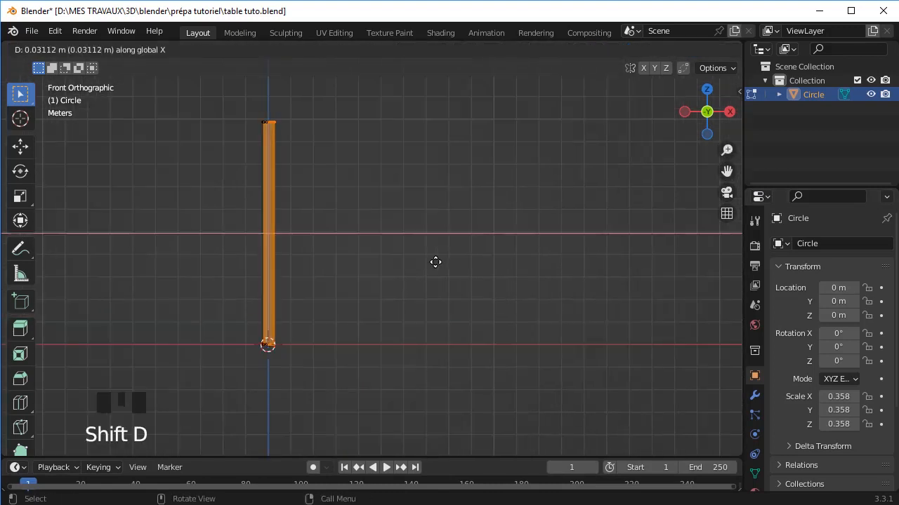
pyautogui.click(694, 276)
pyautogui.click(363, 237)
# - Duplicate the original leg with X-ray display on, placing the copy between the two legs
pyautogui.hotkey('alt', 'z')
pyautogui.moveTo(229, 98); pyautogui.dragTo(335, 350)
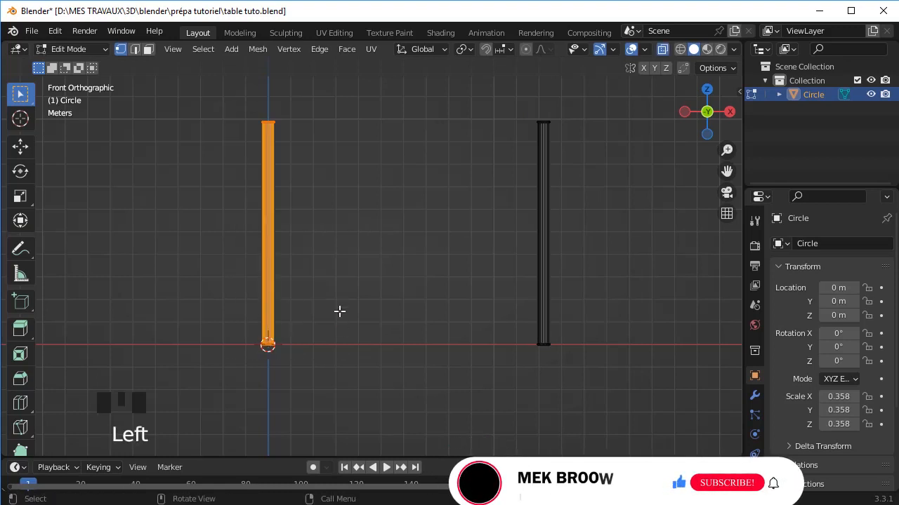
pyautogui.hotkey('shift', 'd')
pyautogui.click(475, 256)
pyautogui.hotkey('ctrl', 'z')
pyautogui.scroll(-2, 475, 257)
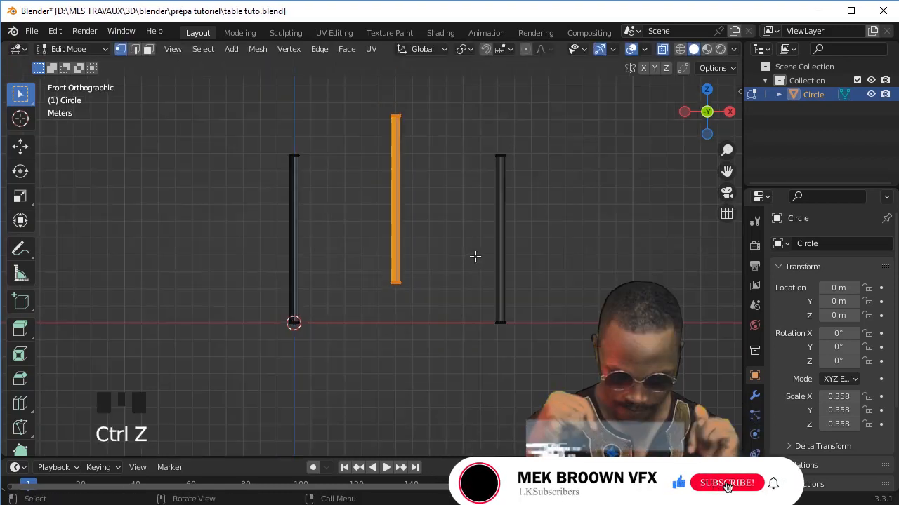
# - Rotate the middle copy 90° about the Y axis to make a horizontal bar
pyautogui.press('r')
pyautogui.press('y')
pyautogui.press('9')
pyautogui.press('0')
pyautogui.press('Return')
# - Raise and resize the horizontal bar above the legs, with the two legs spread wider apart
pyautogui.press('g')
pyautogui.press('z')
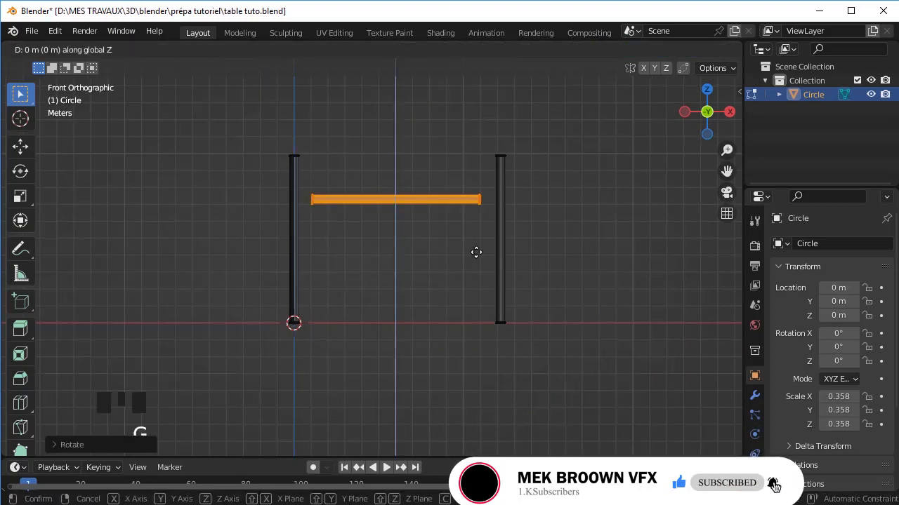
pyautogui.click(475, 164)
pyautogui.press('s')
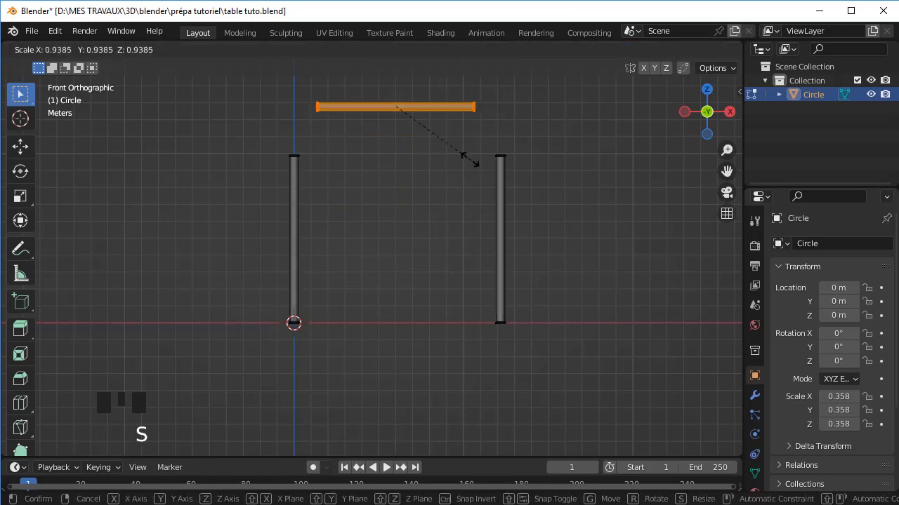
pyautogui.click(468, 159)
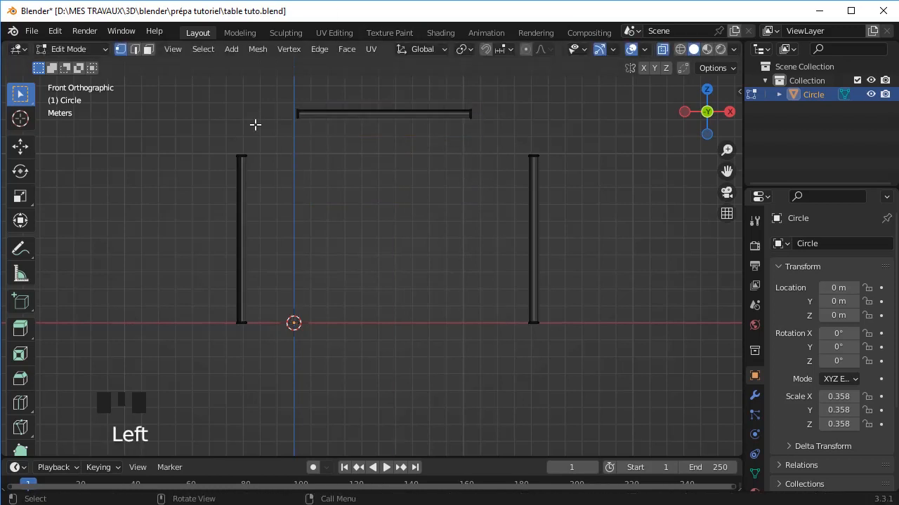
# - Bridge the left leg's top loop to the bar's left end with a twist of 0 and 5 cuts
pyautogui.moveTo(222, 172); pyautogui.dragTo(280, 124)
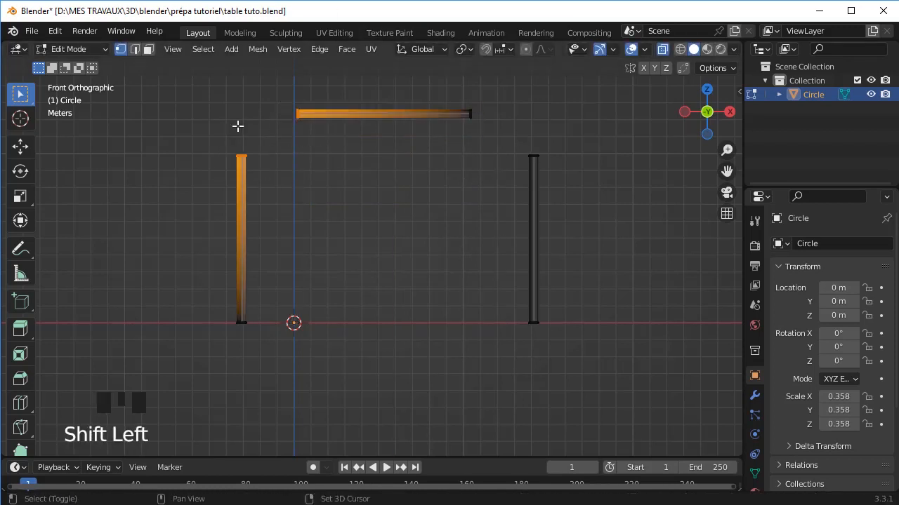
pyautogui.hotkey('shift', 'a')
pyautogui.press('F3')
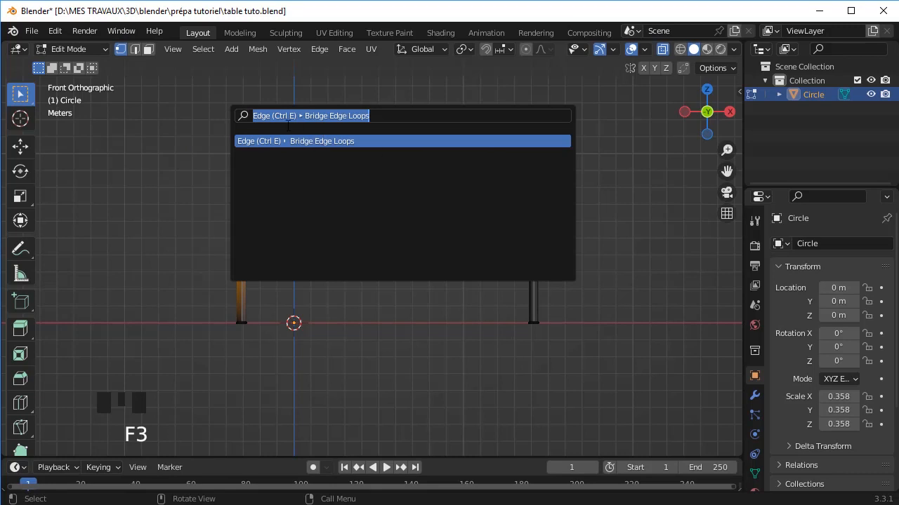
pyautogui.click(299, 141)
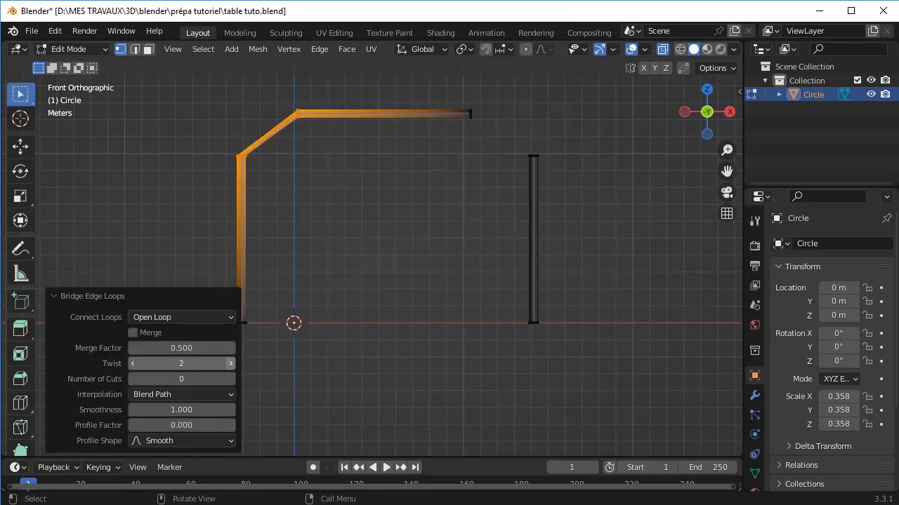
pyautogui.click(132, 365)
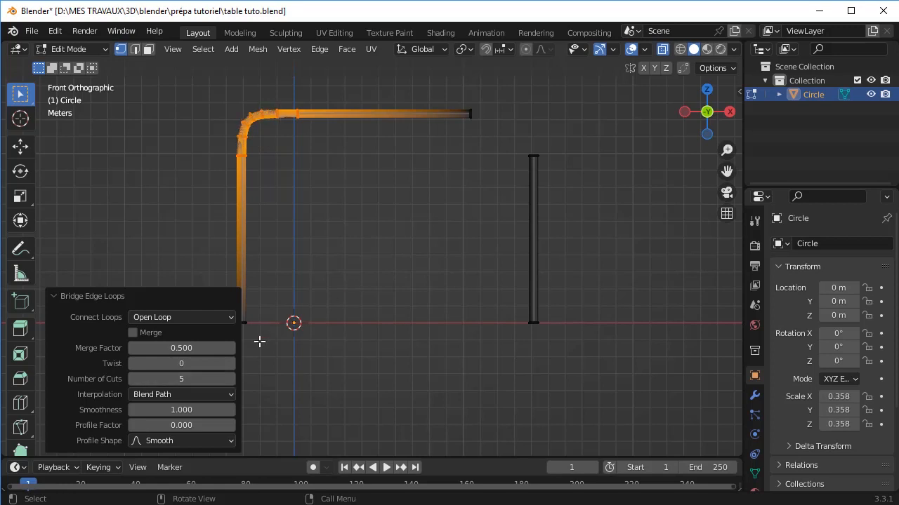
# - Bridge the bar's right end to the right leg's top loop, adding cuts and adjusting the twist to round the corner
pyautogui.click(471, 105)
pyautogui.keyDown('shift'); pyautogui.click(471, 111); pyautogui.keyUp('shift')
pyautogui.keyDown('shift'); pyautogui.click(534, 156); pyautogui.keyUp('shift')
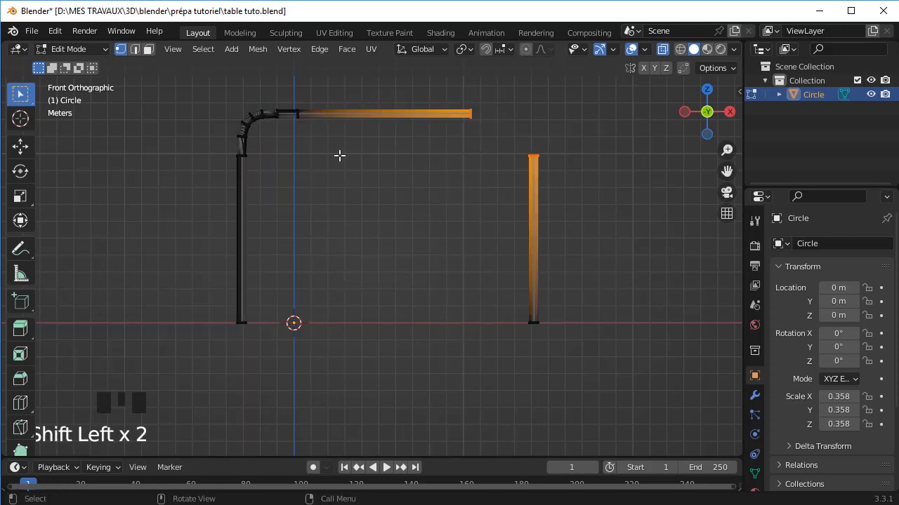
pyautogui.press('F3')
pyautogui.click(427, 181)
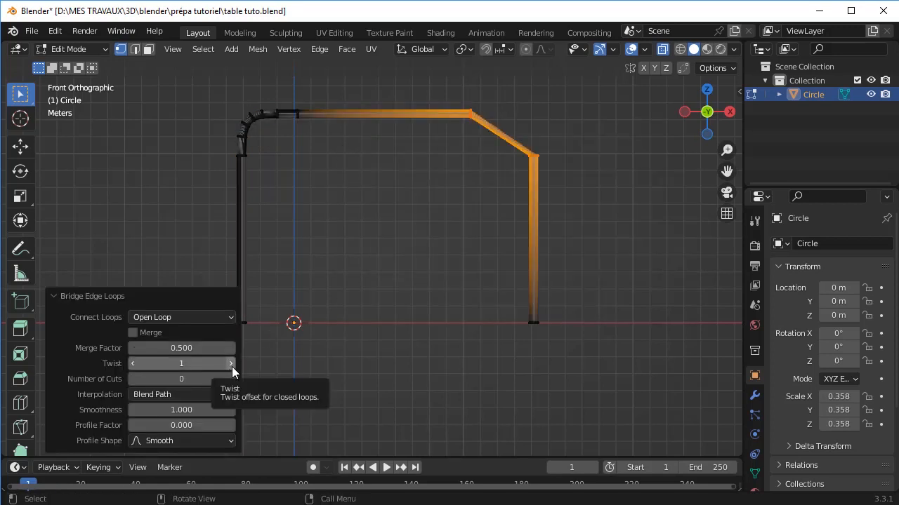
pyautogui.moveTo(232, 376); pyautogui.dragTo(247, 376)
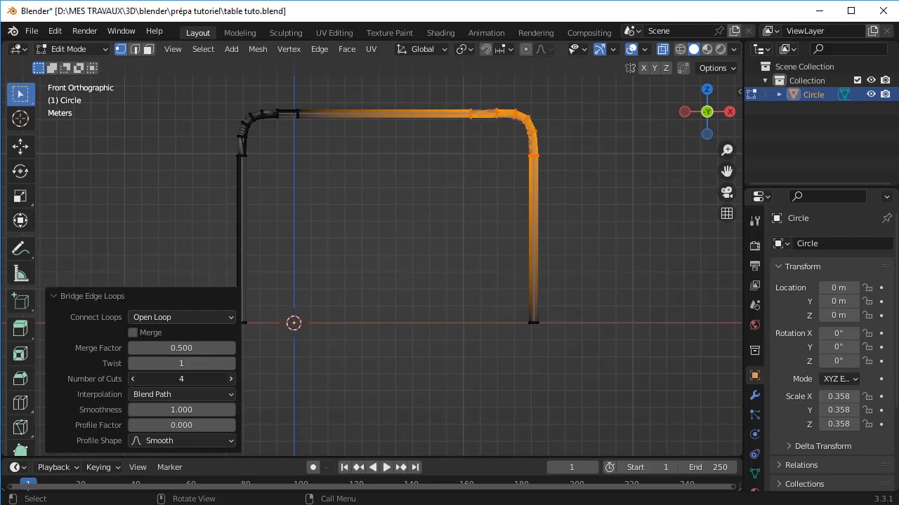
pyautogui.click(376, 249)
pyautogui.click(376, 250)
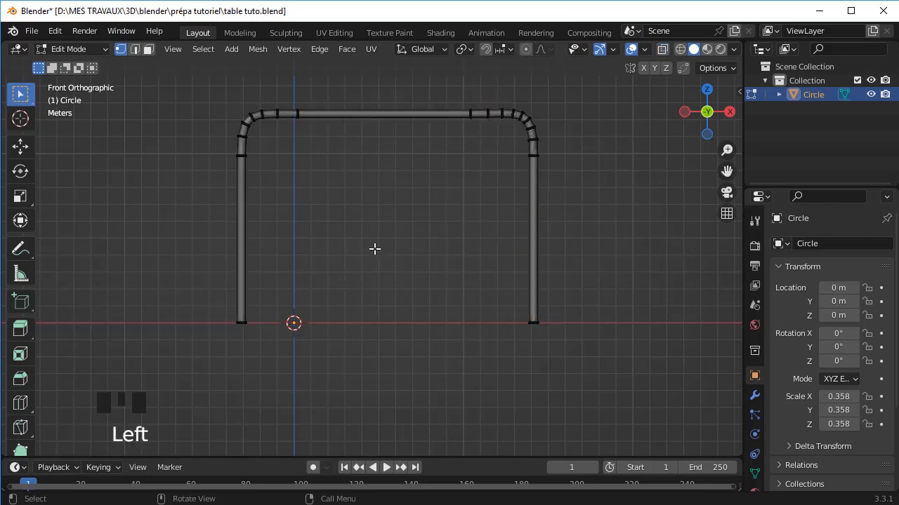
# - Duplicate the whole leg frame in Object Mode and place the copy about 12.89 m away along Y
pyautogui.press('Tab')
pyautogui.moveTo(375, 248); pyautogui.dragTo(449, 251, button='middle')
pyautogui.click(495, 235)
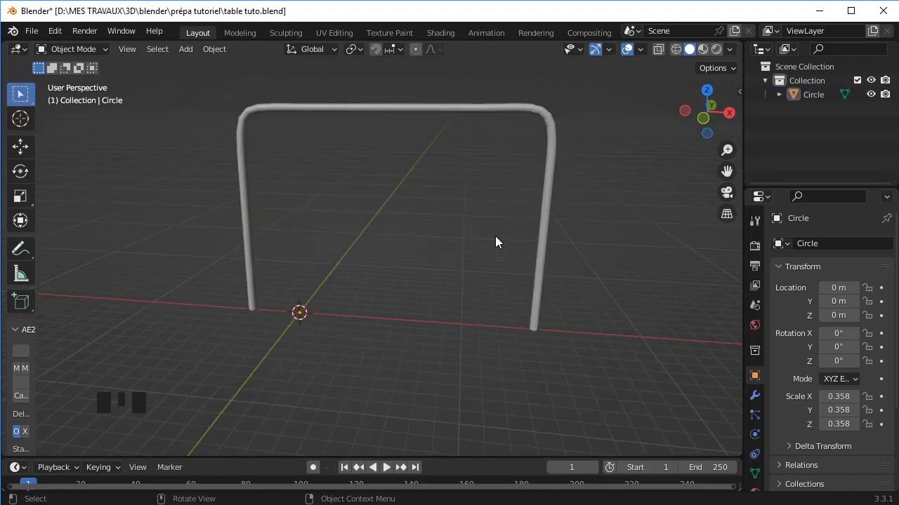
pyautogui.click(546, 267)
pyautogui.press('KP_7')
pyautogui.hotkey('shift', 'd')
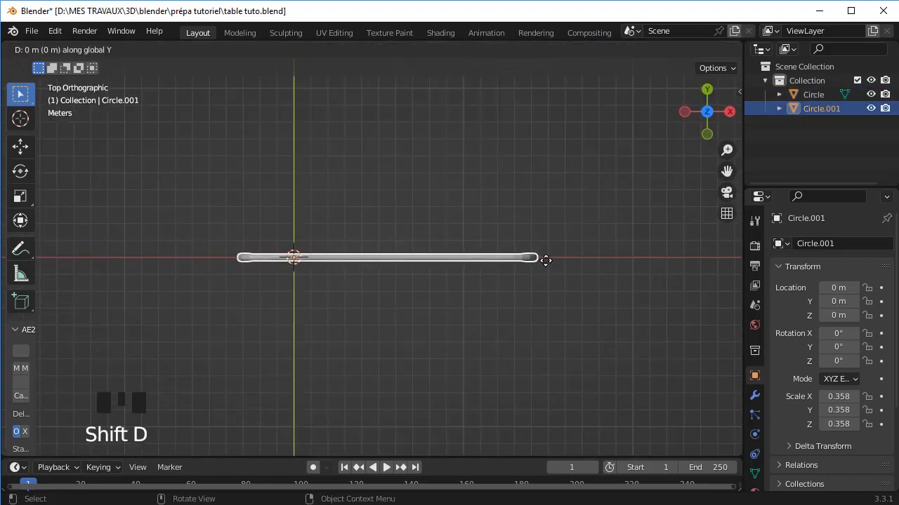
pyautogui.click(552, 63)
pyautogui.keyDown('shift'); pyautogui.moveTo(581, 123); pyautogui.dragTo(599, 226, button='middle'); pyautogui.keyUp('shift')
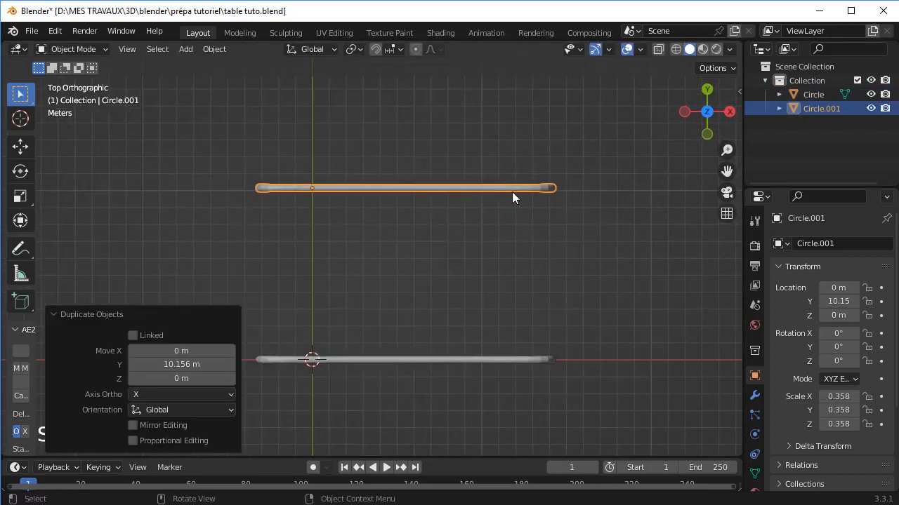
pyautogui.press('g')
pyautogui.press('y')
pyautogui.click(511, 143)
# - Apply smooth shading to both leg frames
pyautogui.moveTo(512, 142); pyautogui.dragTo(445, 88, button='middle')
pyautogui.click(497, 241)
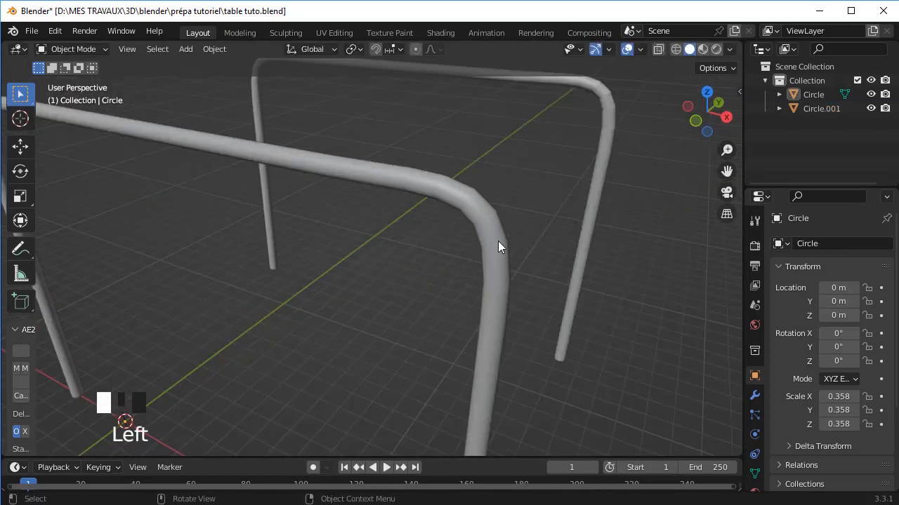
pyautogui.rightClick(496, 238)
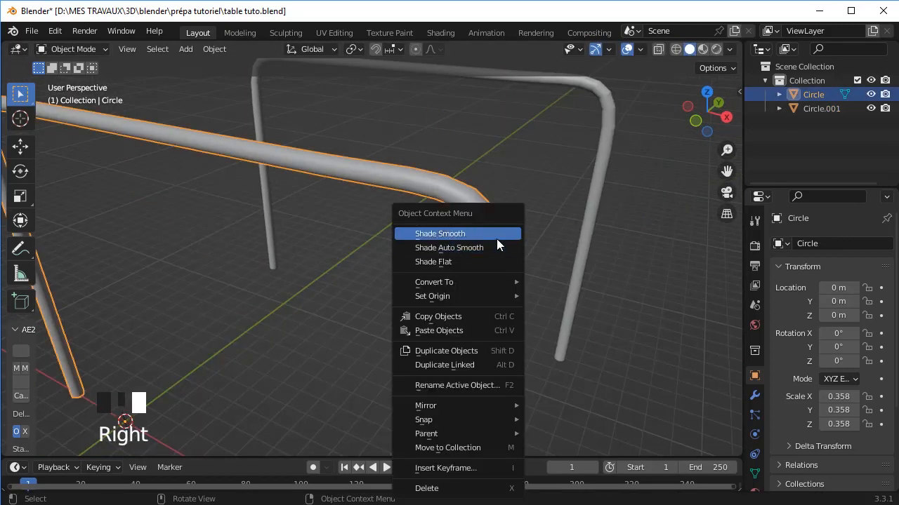
pyautogui.click(496, 239)
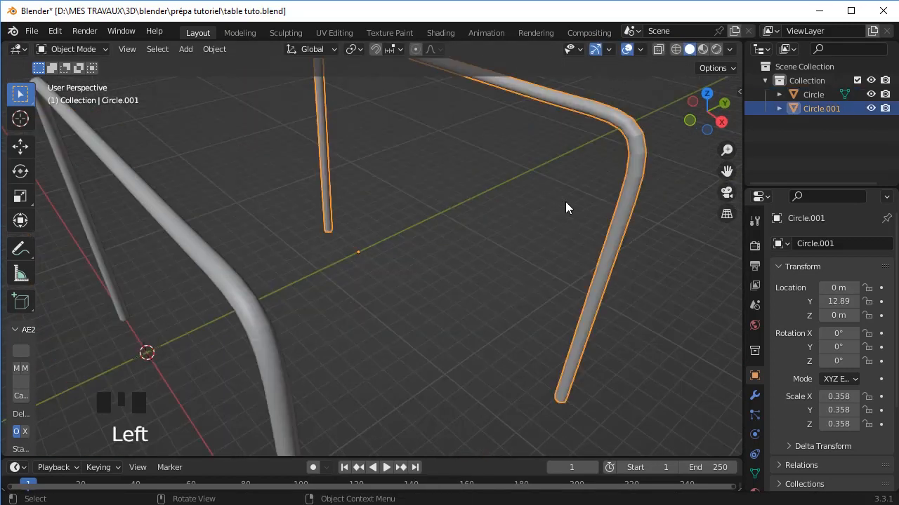
pyautogui.rightClick(566, 203)
pyautogui.click(638, 142)
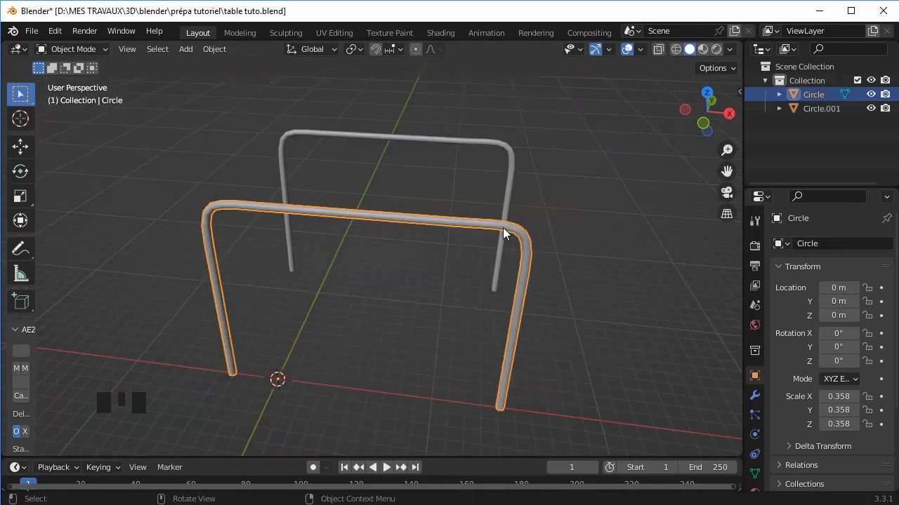
# - Convert both leg frames to meshes
pyautogui.rightClick(503, 227)
pyautogui.moveTo(491, 276)
pyautogui.click(562, 291)
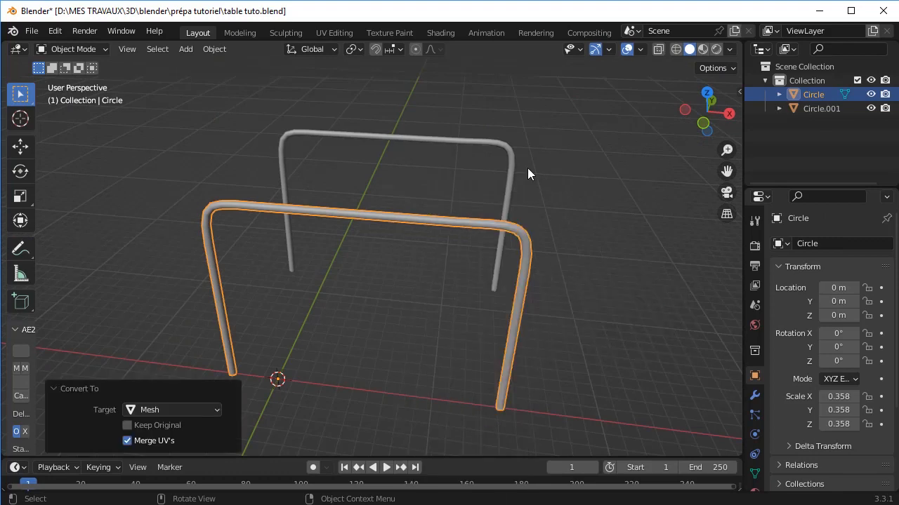
pyautogui.click(516, 163)
pyautogui.rightClick(514, 162)
pyautogui.moveTo(515, 162)
pyautogui.click(562, 175)
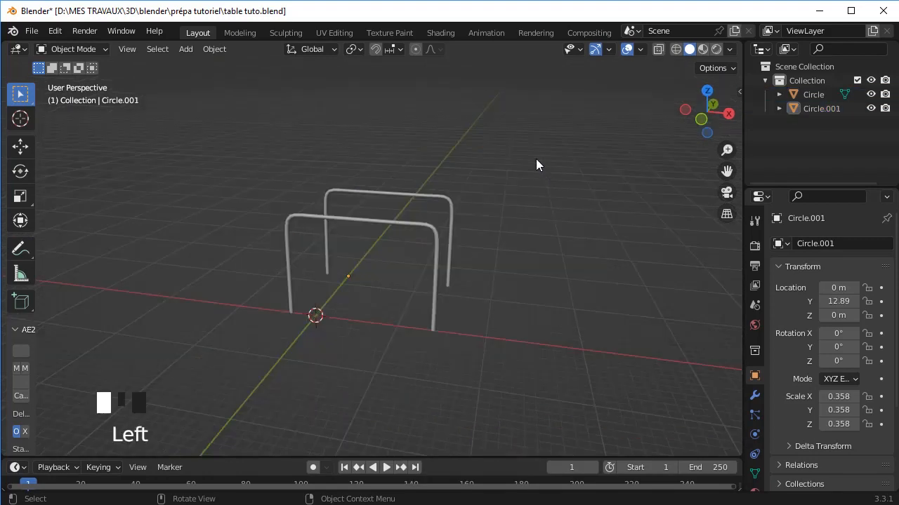
# - Add a 32-vertex mesh circle with no fill and scale it up about 12.26 times
pyautogui.hotkey('shift', 'a')
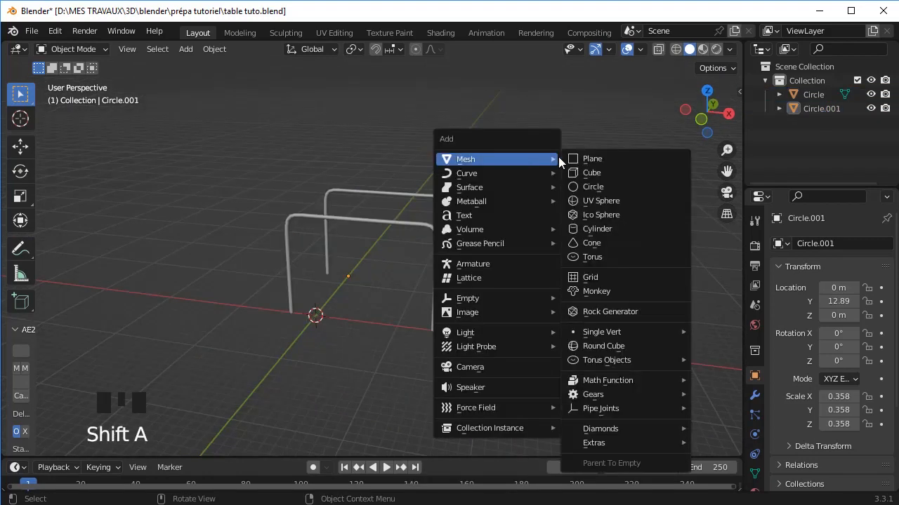
pyautogui.click(594, 184)
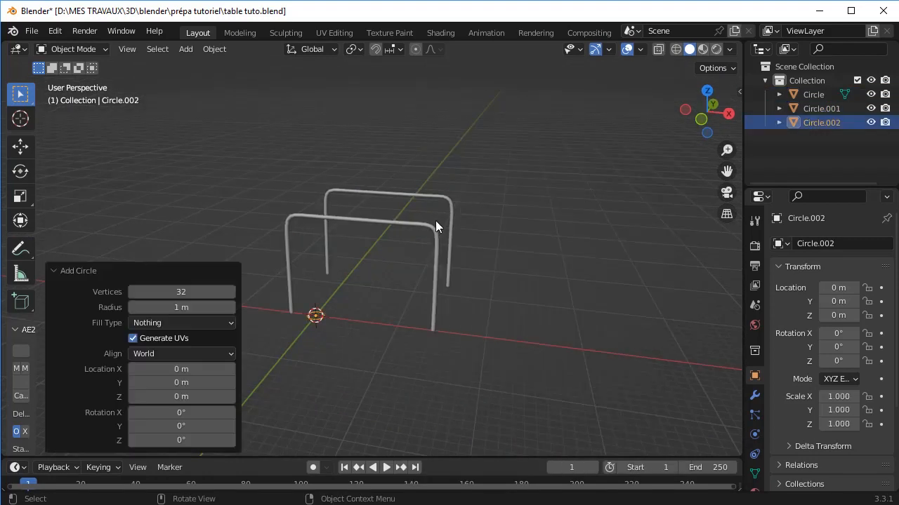
pyautogui.press('s')
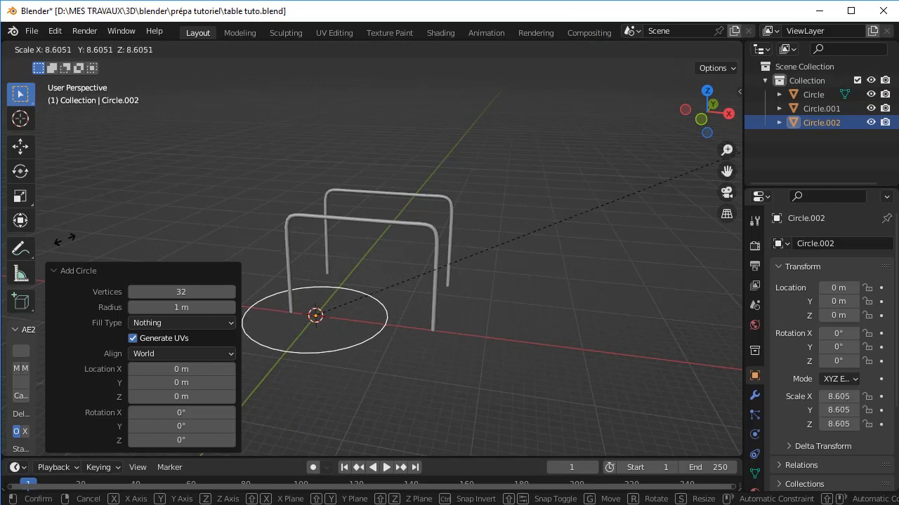
pyautogui.click(597, 160)
# - Center the circle over the two frames by moving it about 5.12 m along X and 6.02 m along Y
pyautogui.press('KP_7')
pyautogui.press('g')
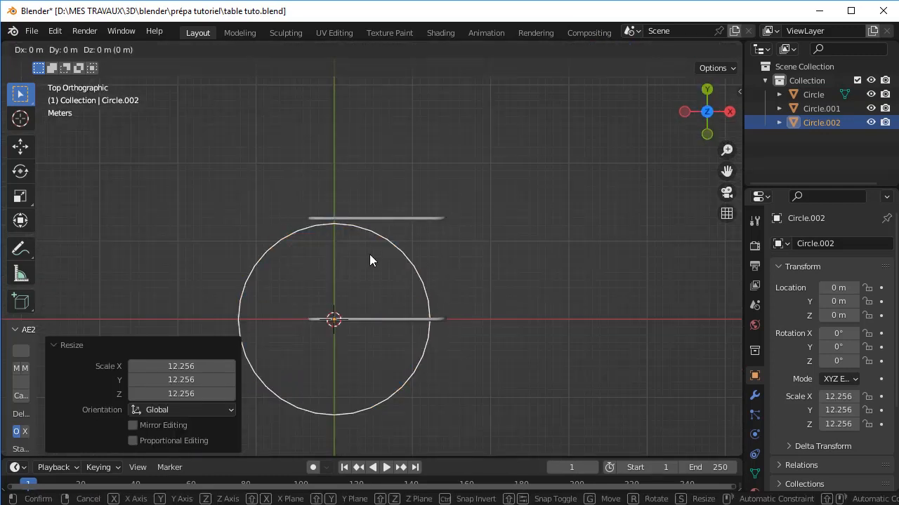
pyautogui.press('x')
pyautogui.click(399, 262)
pyautogui.press('g')
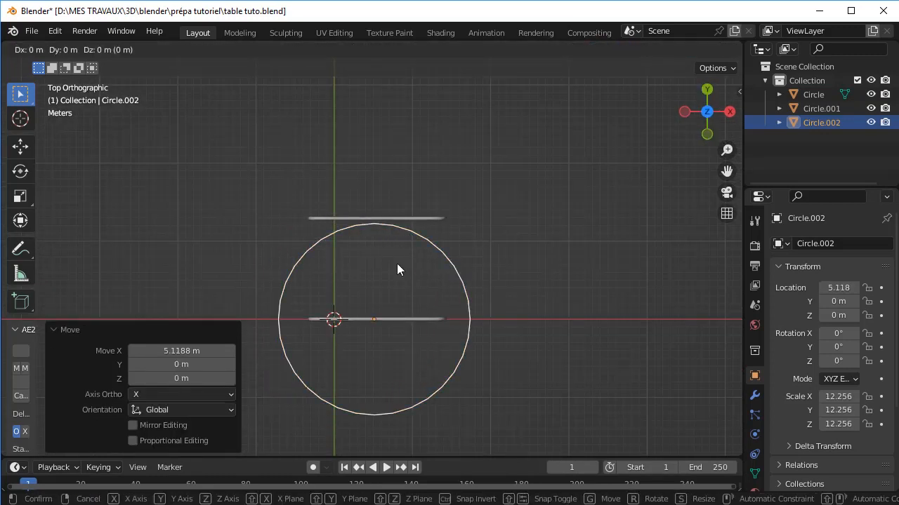
pyautogui.press('y')
pyautogui.click(405, 218)
# - Enlarge the circle by a factor of about 1.36 and raise it about 13.29 m along Z, just above the frames
pyautogui.press('s')
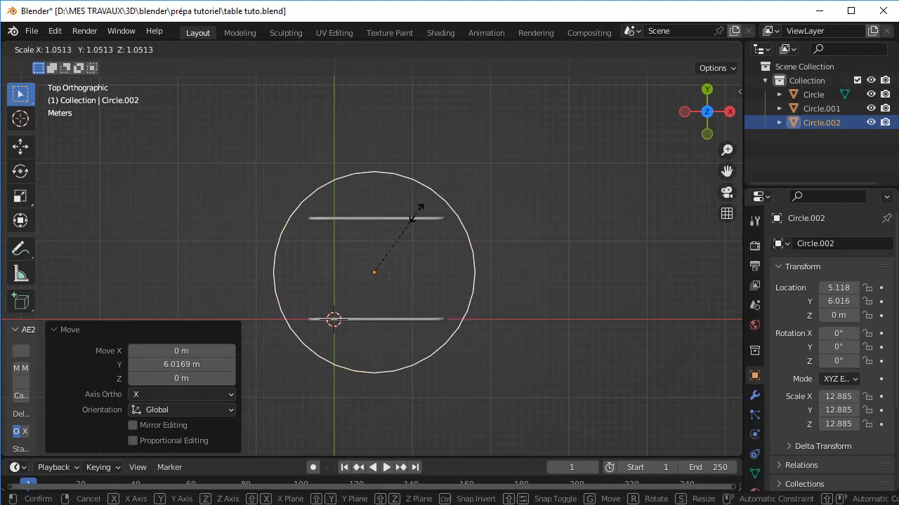
pyautogui.click(424, 201)
pyautogui.press('KP_1')
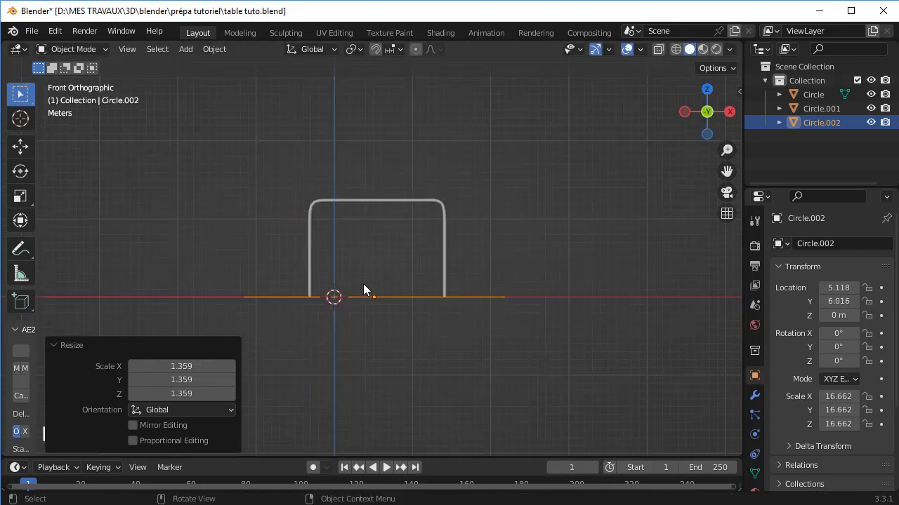
pyautogui.press('g')
pyautogui.press('z')
pyautogui.click(359, 181)
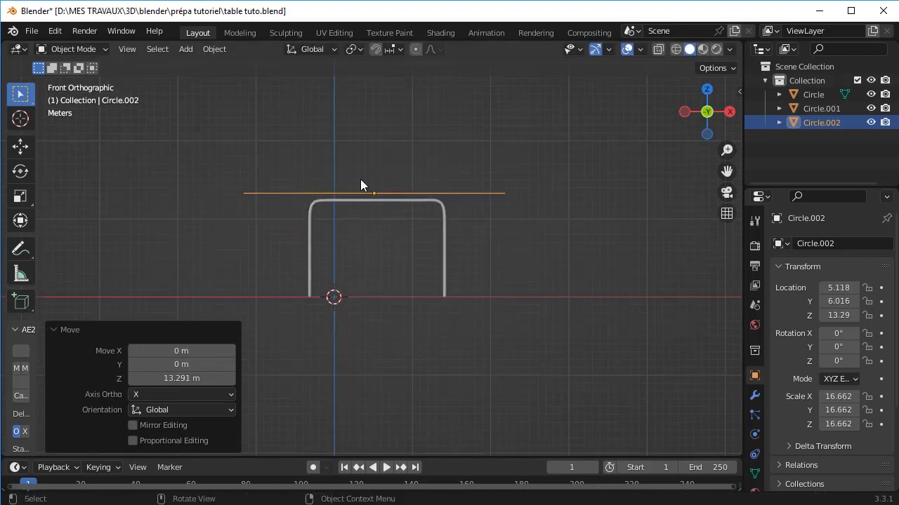
# - Shrink the circle to a scale of about 12.6 and fill it with a face
pyautogui.moveTo(360, 179); pyautogui.dragTo(443, 176, button='middle')
pyautogui.press('s')
pyautogui.click(432, 159)
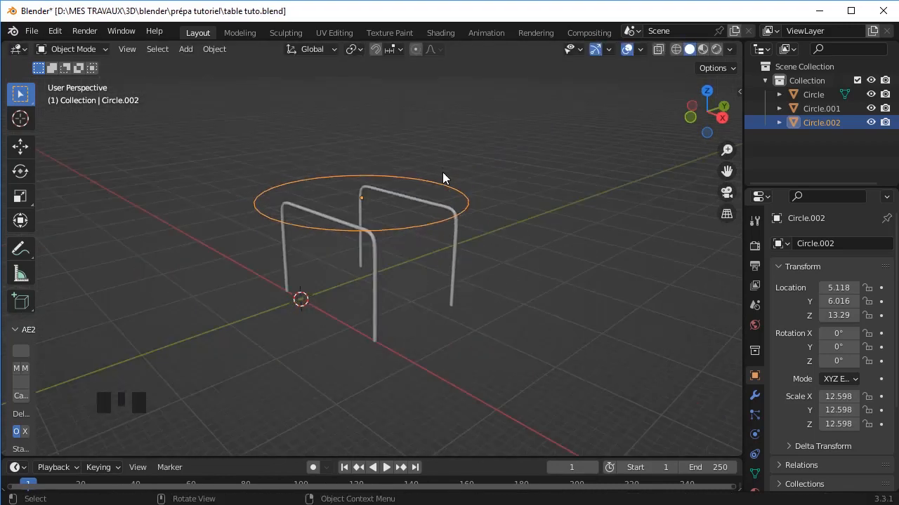
pyautogui.press('Tab')
pyautogui.press('f')
pyautogui.press('Tab')
pyautogui.moveTo(506, 190); pyautogui.dragTo(602, 246, button='middle')
pyautogui.click(602, 247)
pyautogui.click(541, 265)
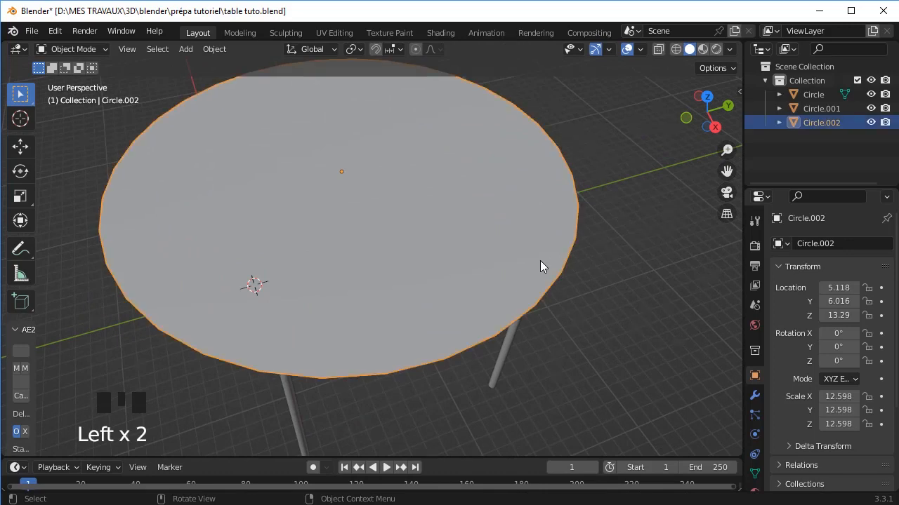
# - Extrude the tabletop face about 0.17 m downward along Z to give it thickness
pyautogui.moveTo(540, 265); pyautogui.dragTo(428, 168, button='middle')
pyautogui.press('Tab')
pyautogui.press('e')
pyautogui.press('z')
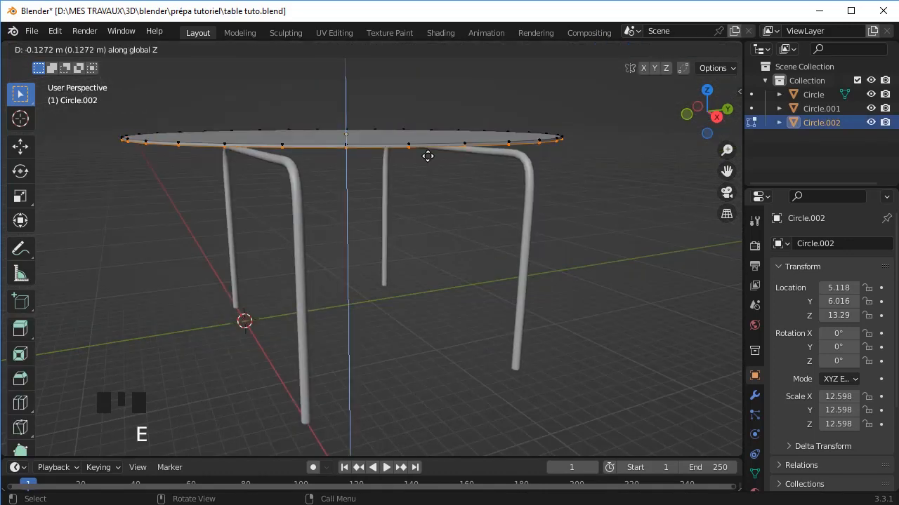
pyautogui.click(427, 155)
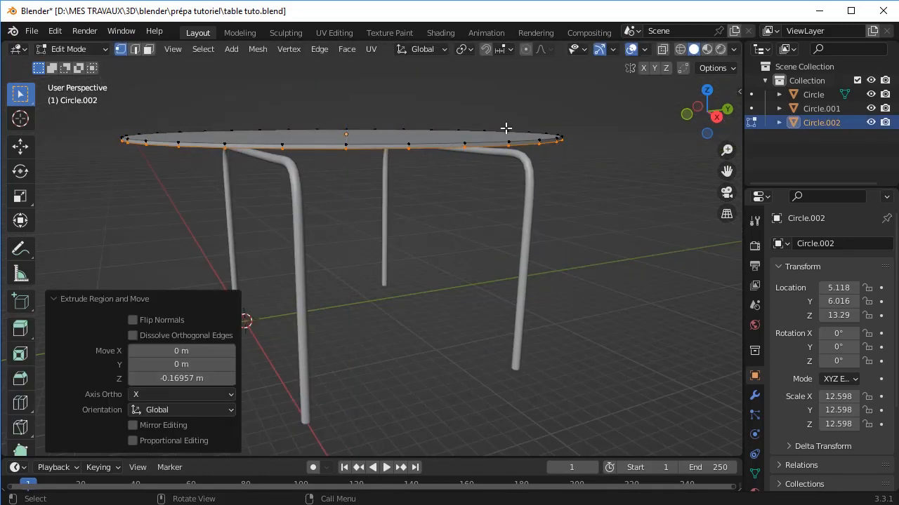
# - Leave mesh editing and try smooth shading on the tabletop, undoing it again
pyautogui.press('Tab')
pyautogui.click(530, 116)
pyautogui.rightClick(479, 270)
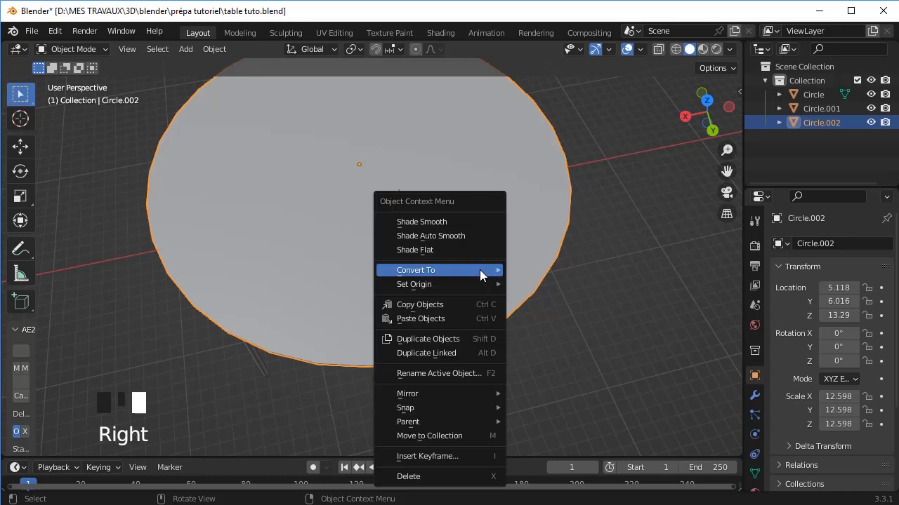
pyautogui.moveTo(479, 269)
pyautogui.click(541, 281)
pyautogui.rightClick(527, 260)
pyautogui.moveTo(527, 259)
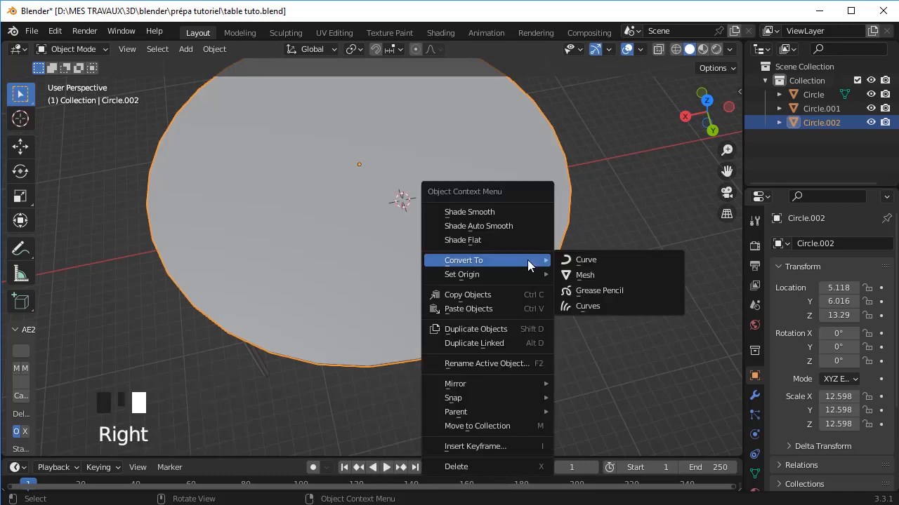
pyautogui.click(468, 211)
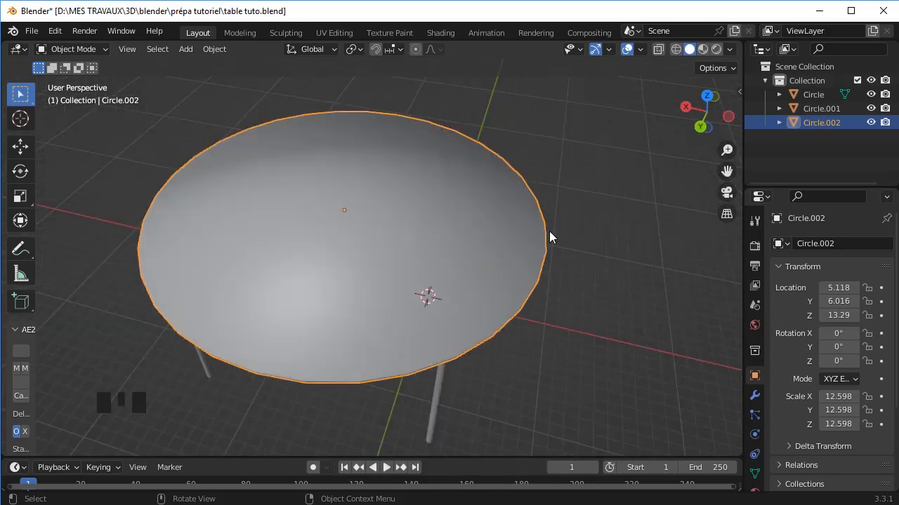
pyautogui.hotkey('ctrl', 'z')
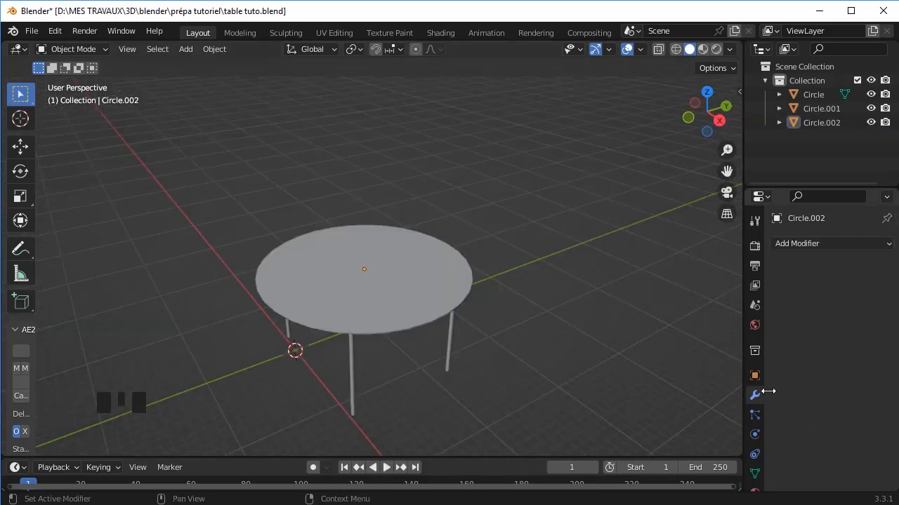
# - Add a Simple Subdivision Surface modifier to the tabletop, followed by a second Catmull-Clark one with viewport level 2
pyautogui.click(832, 243)
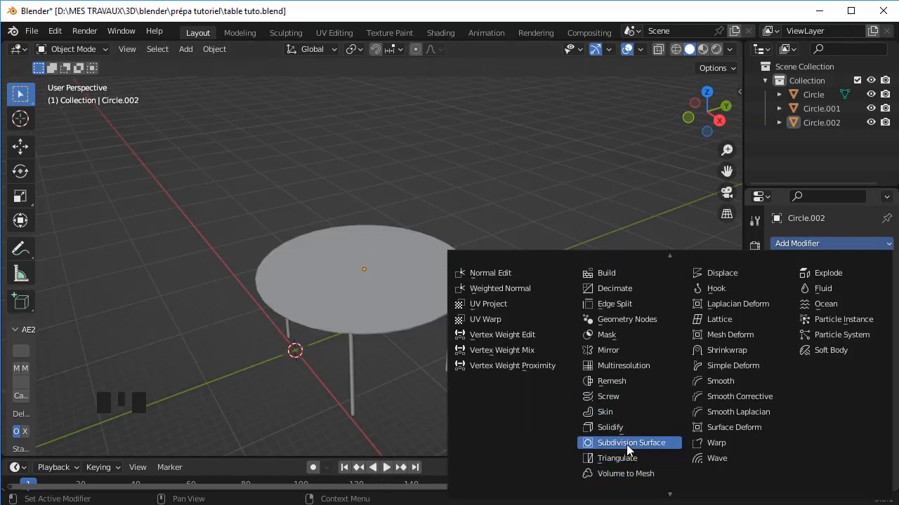
pyautogui.click(627, 443)
pyautogui.click(797, 244)
pyautogui.scroll(-3, 627, 487)
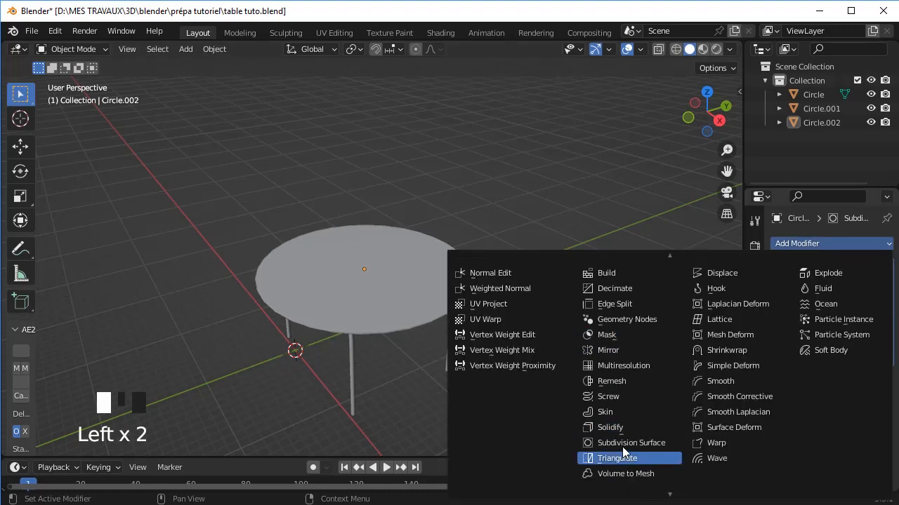
pyautogui.click(618, 441)
pyautogui.click(868, 416)
# - Lower the tabletop about 0.49 m along Z so it sits on the leg frames
pyautogui.moveTo(557, 319); pyautogui.dragTo(515, 269, button='middle')
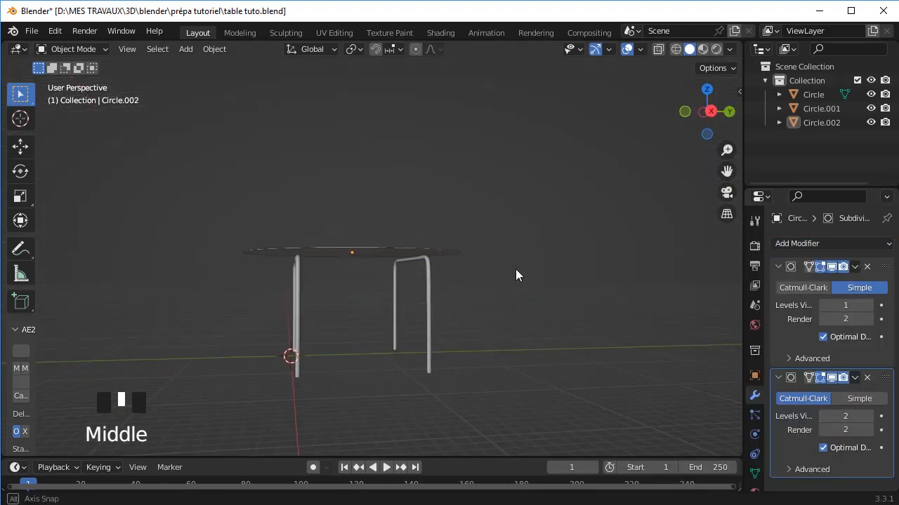
pyautogui.keyDown('shift'); pyautogui.moveTo(505, 231); pyautogui.dragTo(463, 266, button='middle'); pyautogui.keyUp('shift')
pyautogui.scroll(5, 459, 257)
pyautogui.click(459, 257)
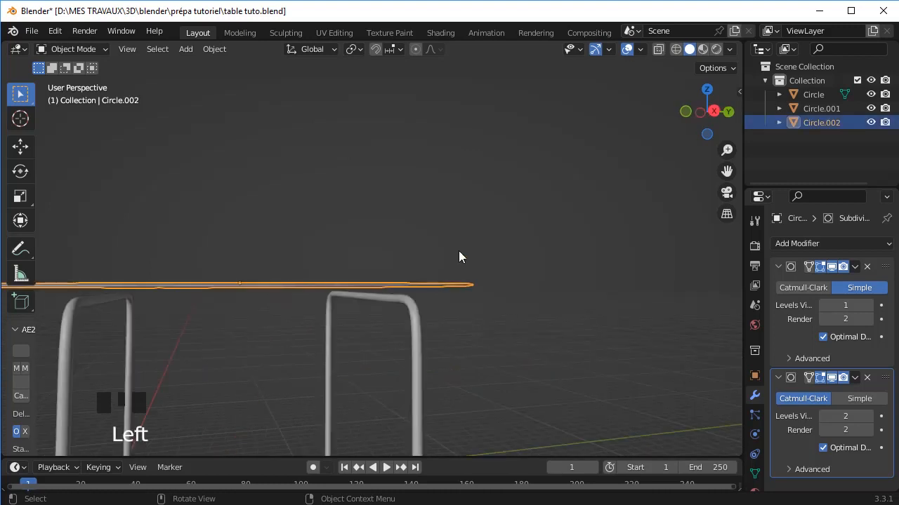
pyautogui.press('g')
pyautogui.press('z')
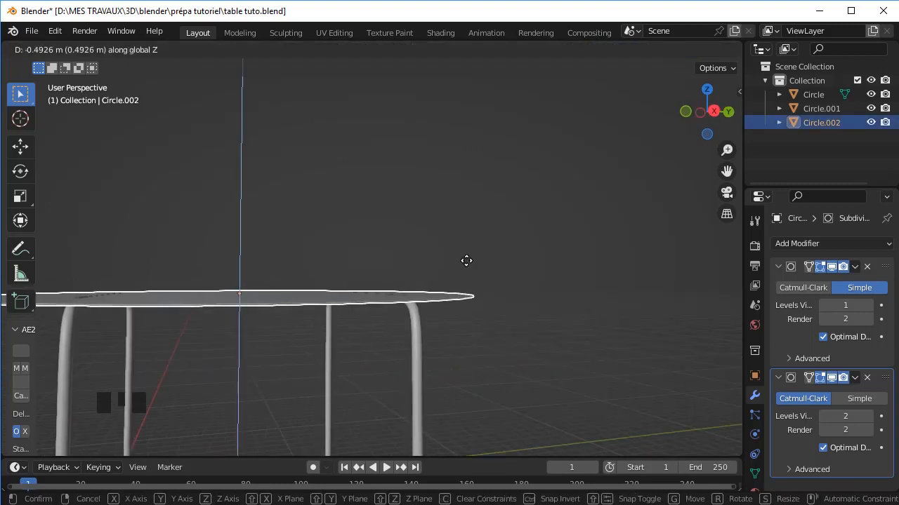
pyautogui.click(467, 263)
# - Add a plane at the table's base and scale it up as a floor
pyautogui.moveTo(517, 249); pyautogui.dragTo(445, 206, button='middle')
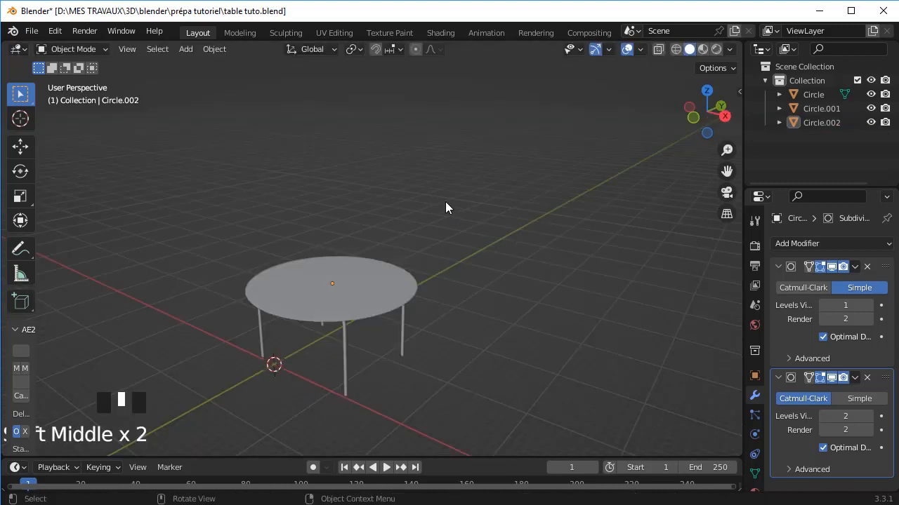
pyautogui.hotkey('shift', 'a')
pyautogui.moveTo(445, 201)
pyautogui.click(515, 201)
pyautogui.press('s')
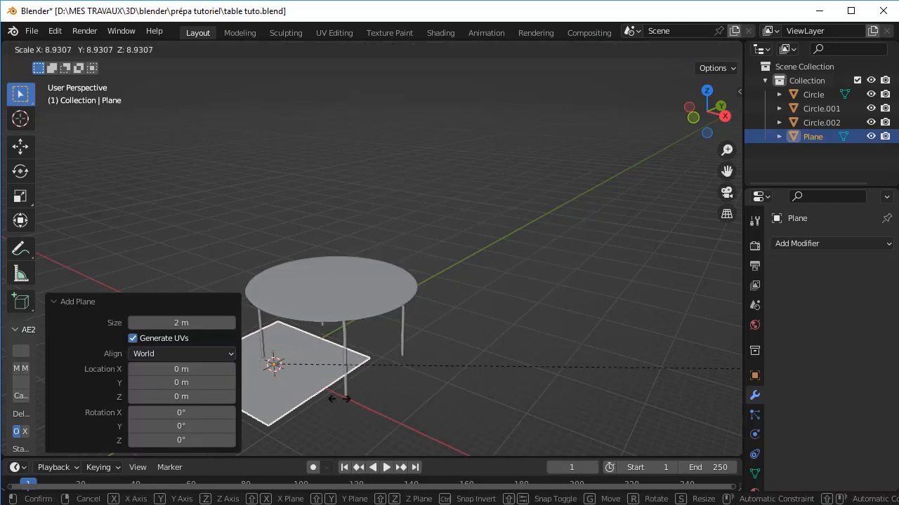
pyautogui.click(284, 406)
pyautogui.press('s')
# - Undo the last nine changes
pyautogui.hotkey('ctrl', 'z')
pyautogui.hotkey('ctrl', 'z')
pyautogui.hotkey('ctrl', 'z')
pyautogui.hotkey('ctrl', 'z')
pyautogui.hotkey('ctrl', 'z')
pyautogui.hotkey('ctrl', 'z')
pyautogui.hotkey('ctrl', 'z')
pyautogui.hotkey('ctrl', 'z')
pyautogui.hotkey('ctrl', 'z')
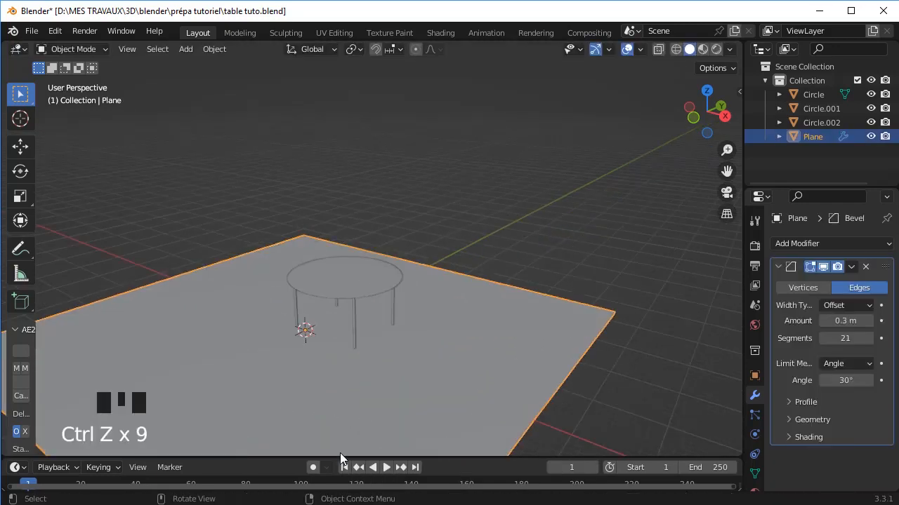
# - Extrude the floor plane's two rear edges about 44.6 m upward along Z to form backdrop walls
pyautogui.press('Tab')
pyautogui.keyDown('ctrl'); pyautogui.moveTo(381, 188); pyautogui.dragTo(327, 387, button='middle'); pyautogui.keyUp('ctrl')
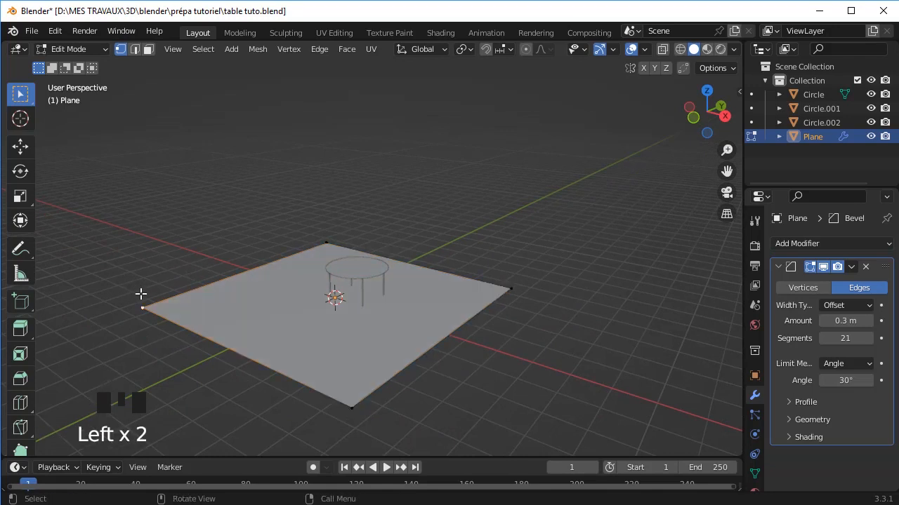
pyautogui.keyDown('shift'); pyautogui.click(494, 271); pyautogui.keyUp('shift')
pyautogui.press('e')
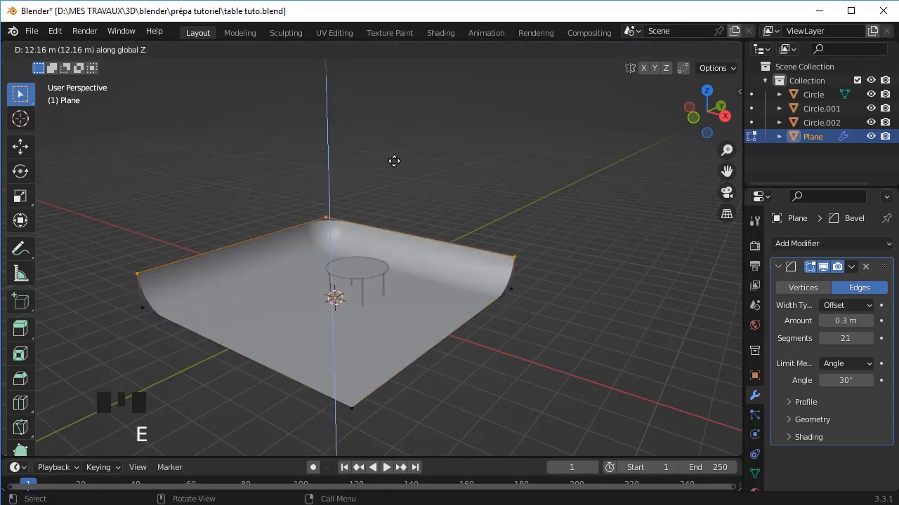
pyautogui.click(392, 84)
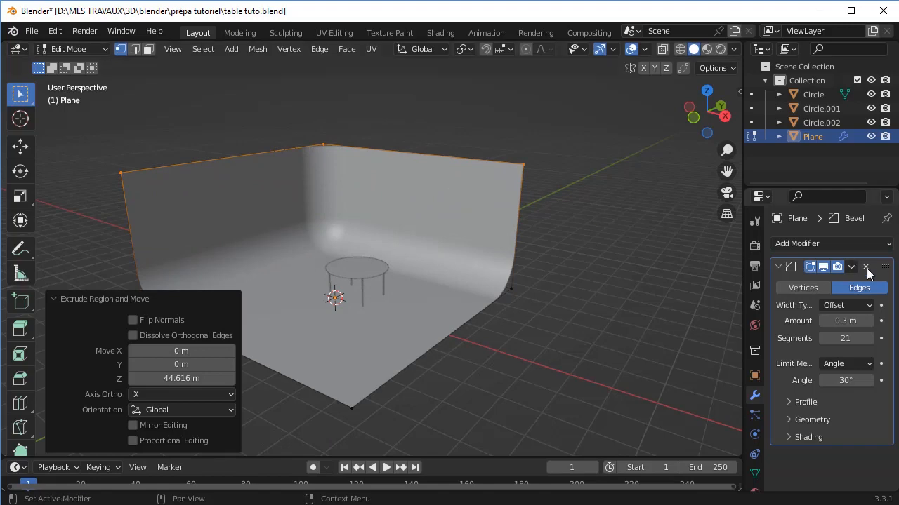
# - Adjust the backdrop's Bevel modifier to an amount of 0.37 m with 9 segments
pyautogui.click(781, 239)
pyautogui.press('Escape')
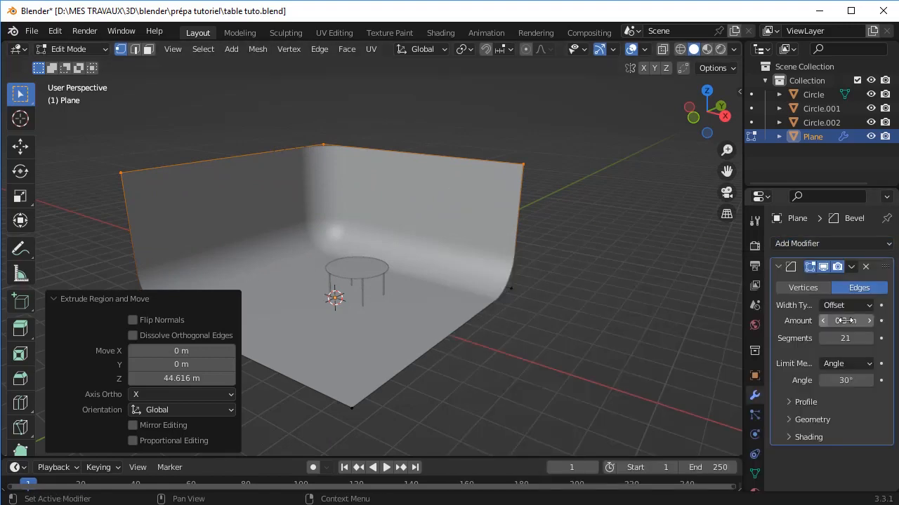
pyautogui.scroll(6, 425, 225)
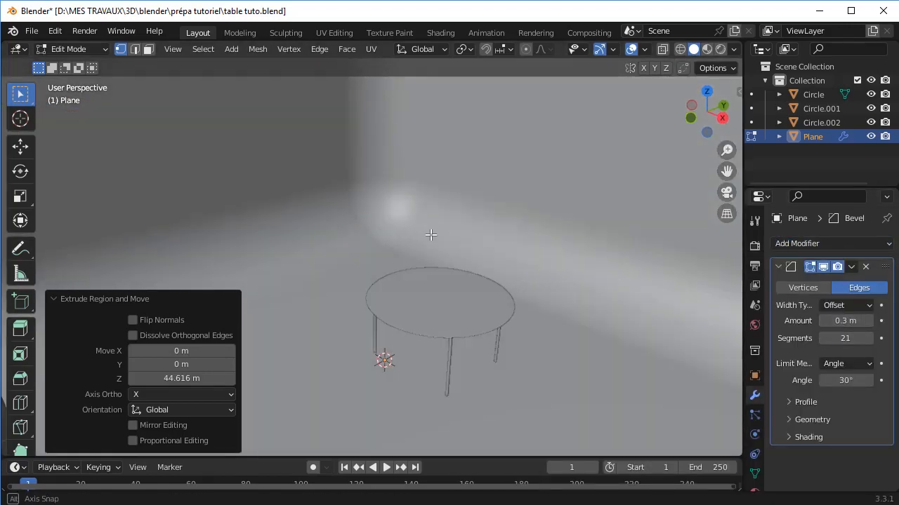
pyautogui.press('Tab')
pyautogui.click(623, 198)
pyautogui.rightClick(623, 200)
pyautogui.click(622, 203)
pyautogui.moveTo(528, 228); pyautogui.dragTo(554, 207, button='middle')
pyautogui.moveTo(845, 321)
pyautogui.mouseDown()
pyautogui.moveTo(860, 321)
pyautogui.moveTo(807, 338)
pyautogui.mouseUp()
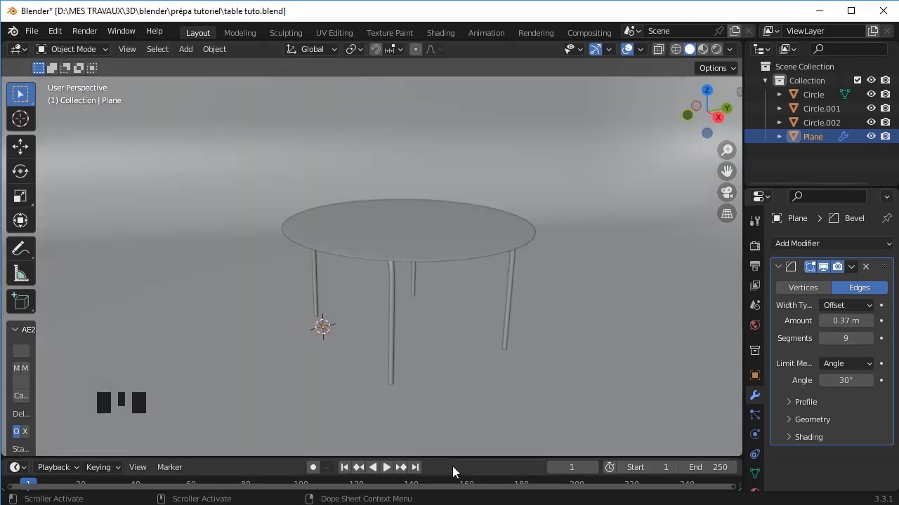
# - Split the 3D viewport vertically into two views and shift the divider to make them more equal in width
pyautogui.rightClick(453, 458)
pyautogui.click(415, 438)
pyautogui.click(514, 393)
pyautogui.keyDown('shift'); pyautogui.moveTo(414, 323); pyautogui.dragTo(359, 323, button='middle'); pyautogui.keyUp('shift')
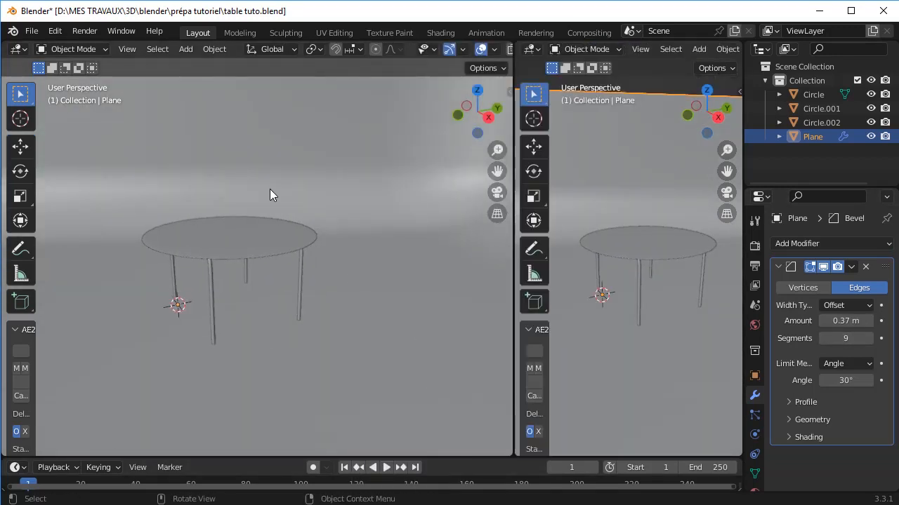
pyautogui.press('Tab')
pyautogui.moveTo(513, 239); pyautogui.dragTo(405, 238)
# - Switch the viewport with the close-up of the table to Rendered shading
pyautogui.press('Tab')
pyautogui.press('z')
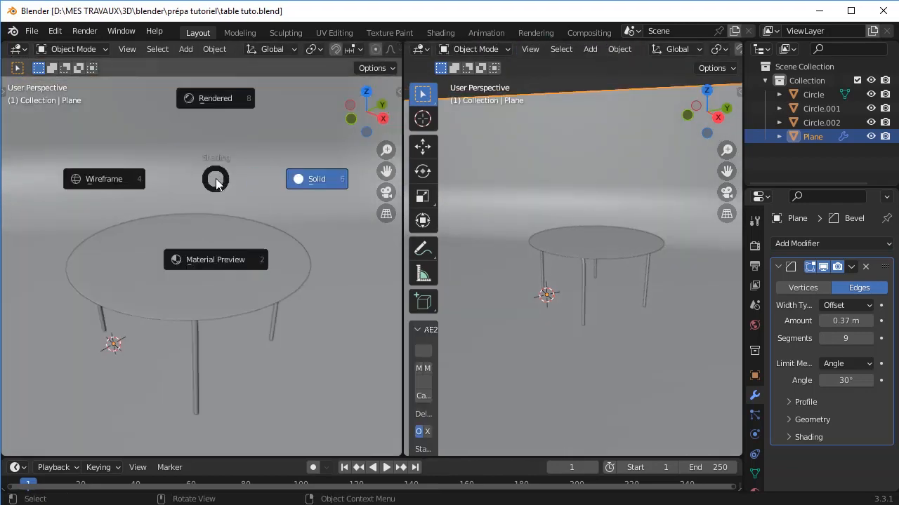
pyautogui.click(216, 99)
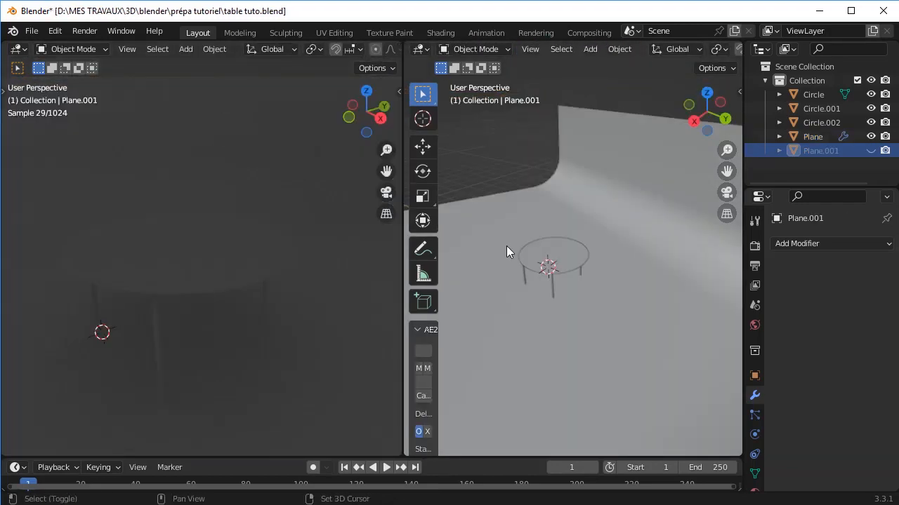
# - Add a plane, scale it by about 6.5 and raise it along Z above the table as a light panel
pyautogui.hotkey('shift', 'a')
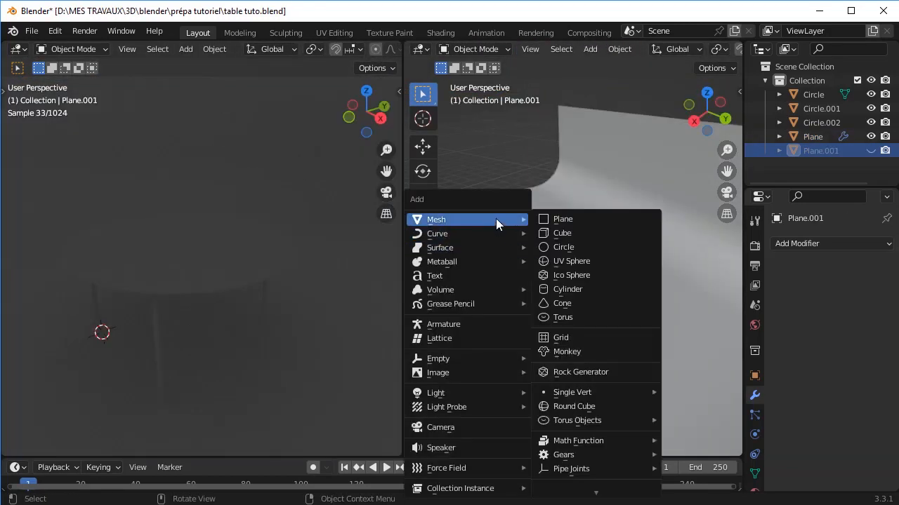
pyautogui.click(583, 219)
pyautogui.press('s')
pyautogui.click(544, 235)
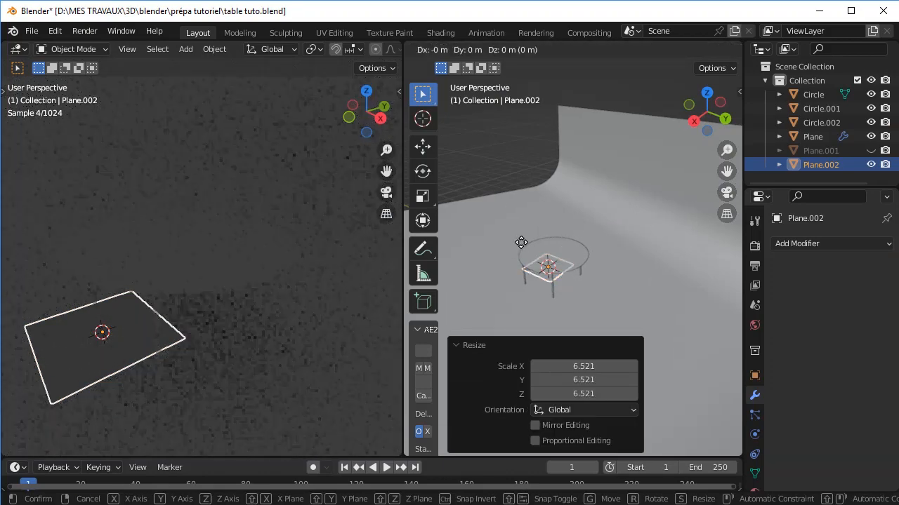
pyautogui.press('g')
pyautogui.press('z')
pyautogui.click(542, 194)
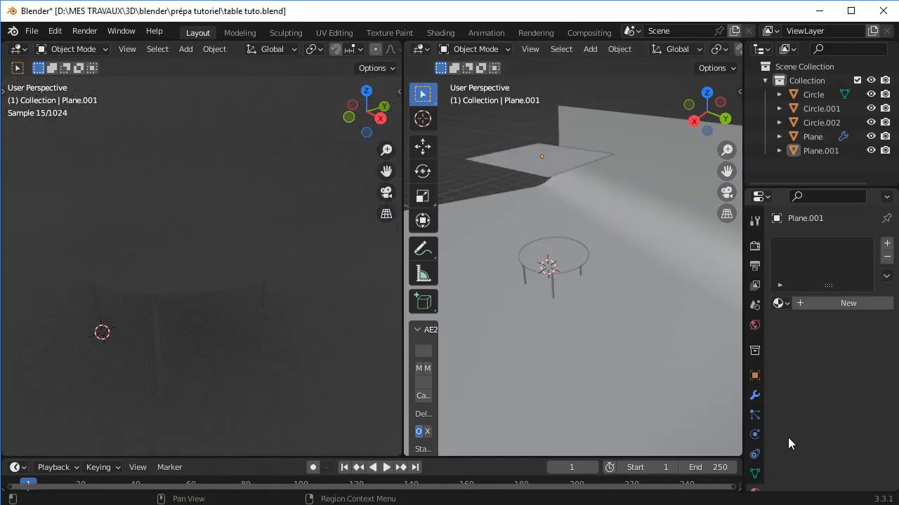
# - Give the overhead plane a new material with a white Emission surface and a strength of 10.6
pyautogui.click(834, 302)
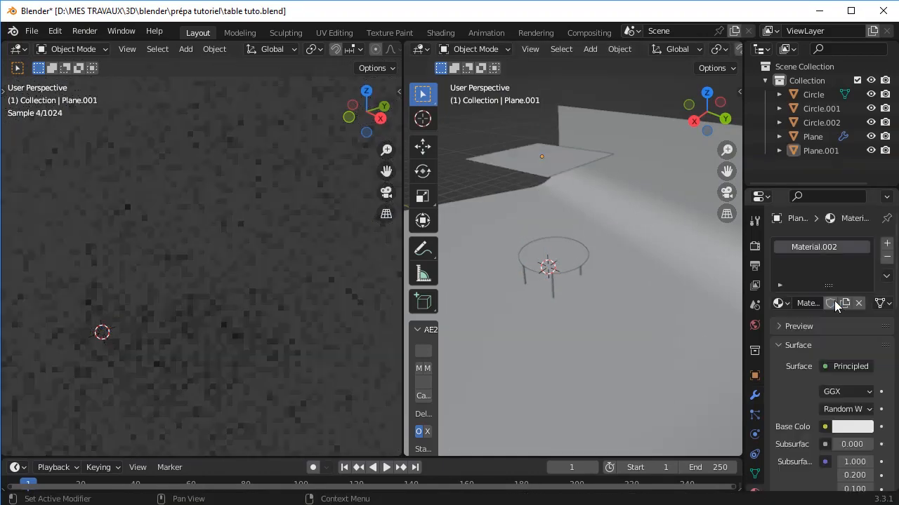
pyautogui.click(848, 366)
pyautogui.click(712, 84)
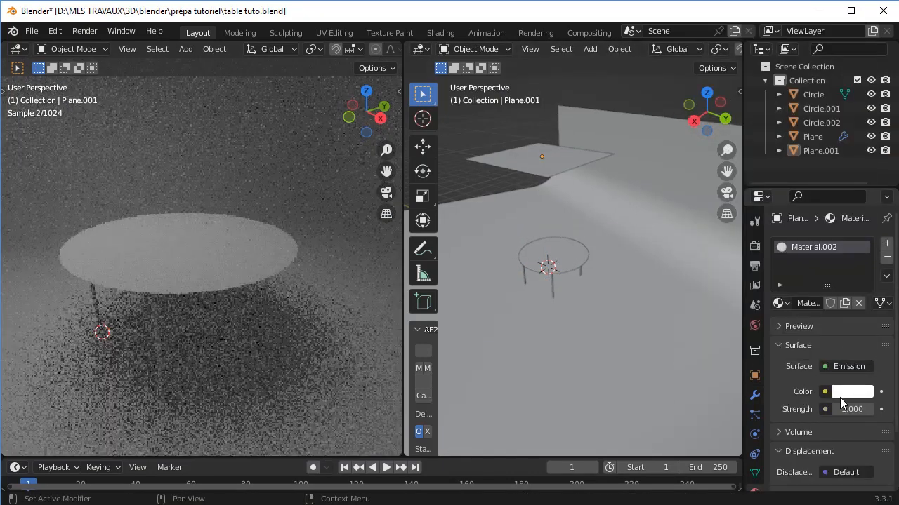
pyautogui.moveTo(846, 408); pyautogui.dragTo(877, 409)
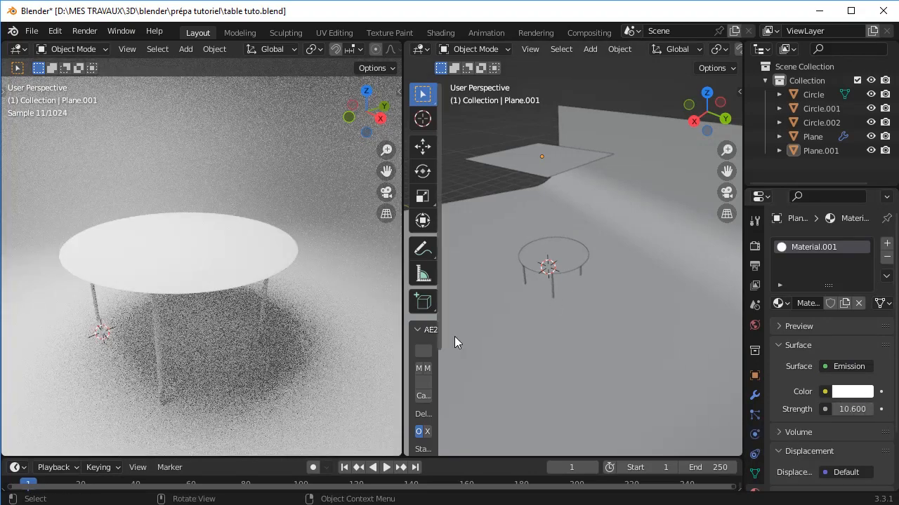
# - Give the front leg frame a new material with a black base color
pyautogui.click(158, 340)
pyautogui.click(828, 302)
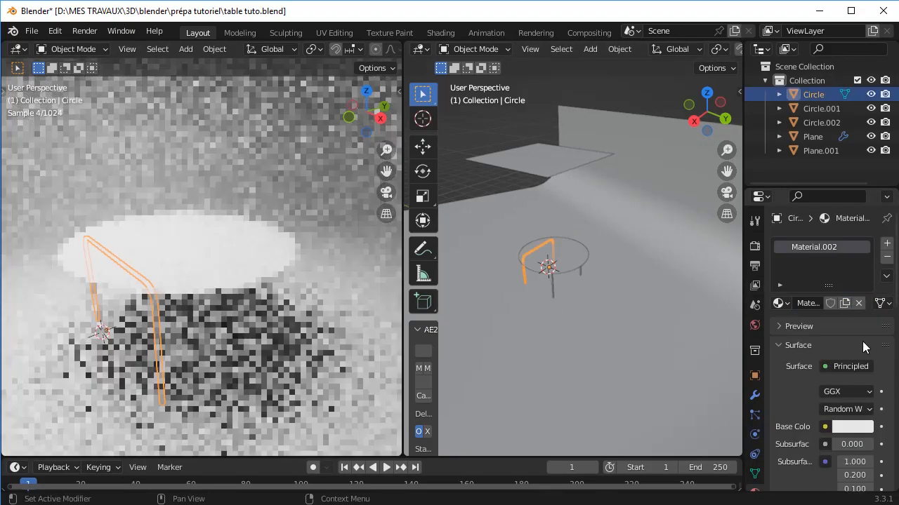
pyautogui.click(850, 430)
pyautogui.moveTo(862, 236); pyautogui.dragTo(862, 281)
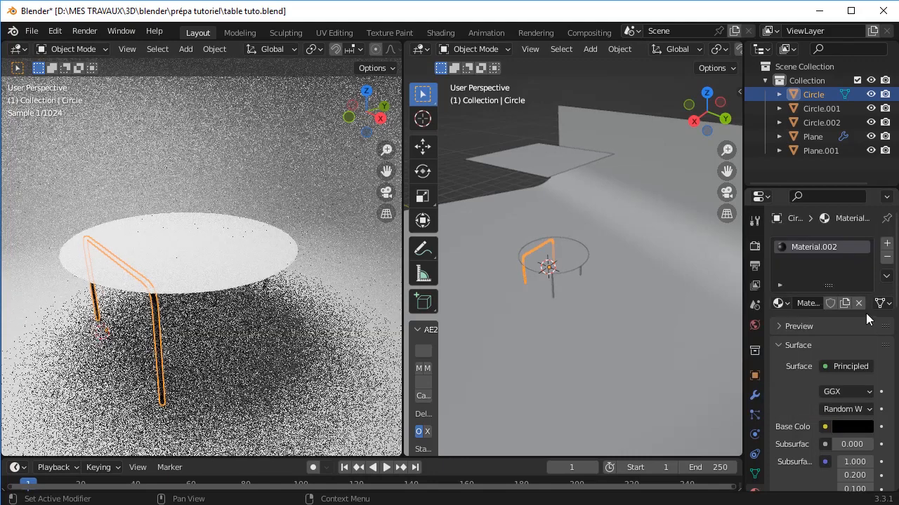
# - Set the render's total maximum light bounces to 1
pyautogui.click(754, 247)
pyautogui.scroll(-8, 828, 316)
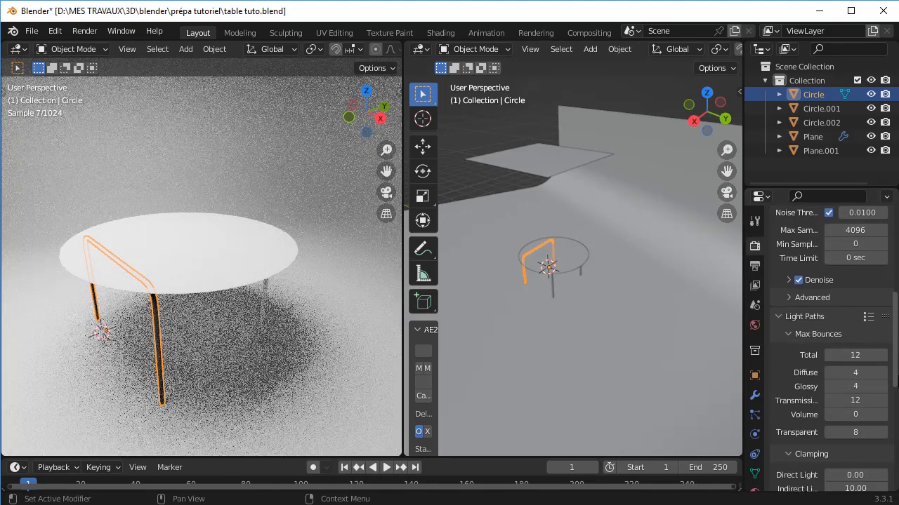
pyautogui.write('1')
pyautogui.press('Return')
# - Set the maximum Diffuse and Glossy light bounces to 5 each
pyautogui.doubleClick(853, 372)
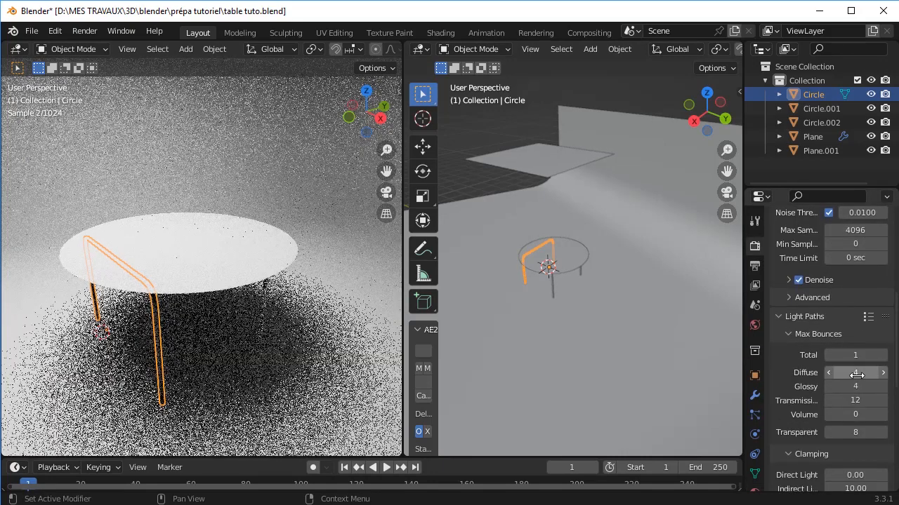
pyautogui.write('5')
pyautogui.press('Return')
pyautogui.doubleClick(852, 387)
pyautogui.write('5')
pyautogui.press('Return')
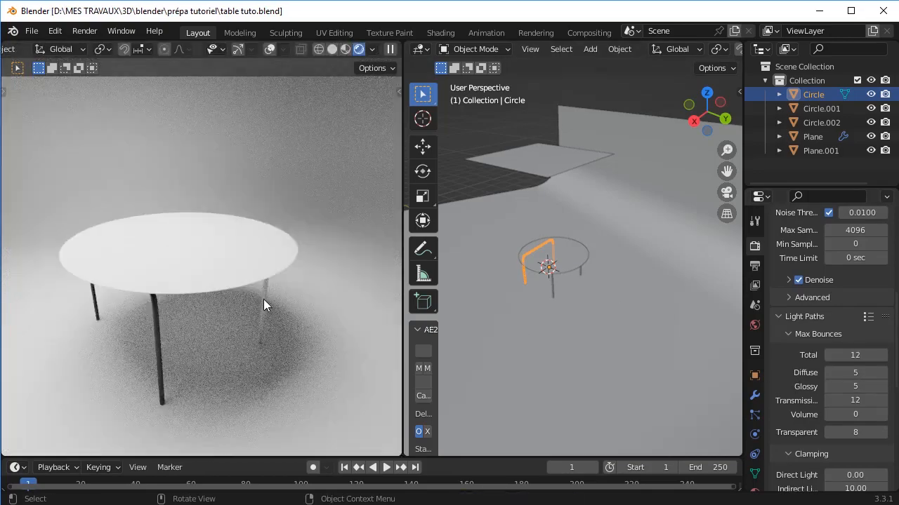
# - Link the front leg frame's black material to the other leg frame
pyautogui.click(263, 299)
pyautogui.keyDown('shift'); pyautogui.click(158, 338); pyautogui.keyUp('shift')
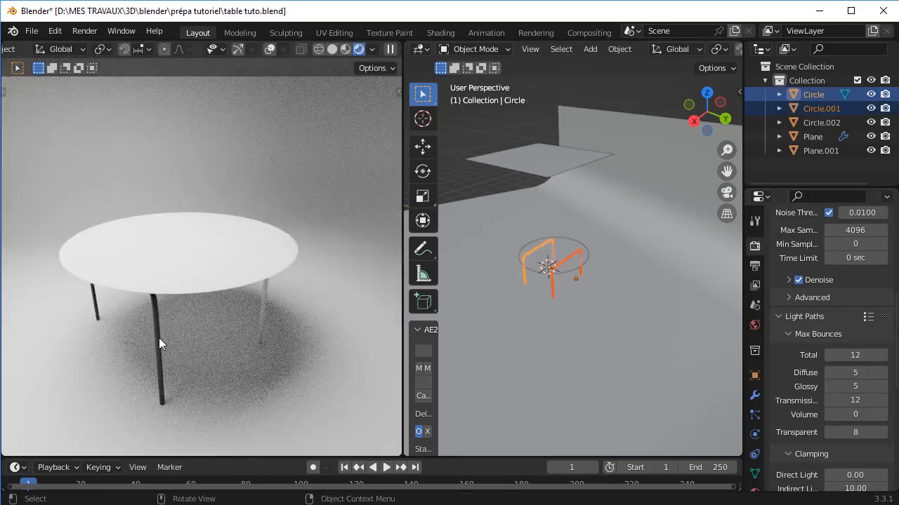
pyautogui.hotkey('ctrl', 'l')
pyautogui.click(158, 339)
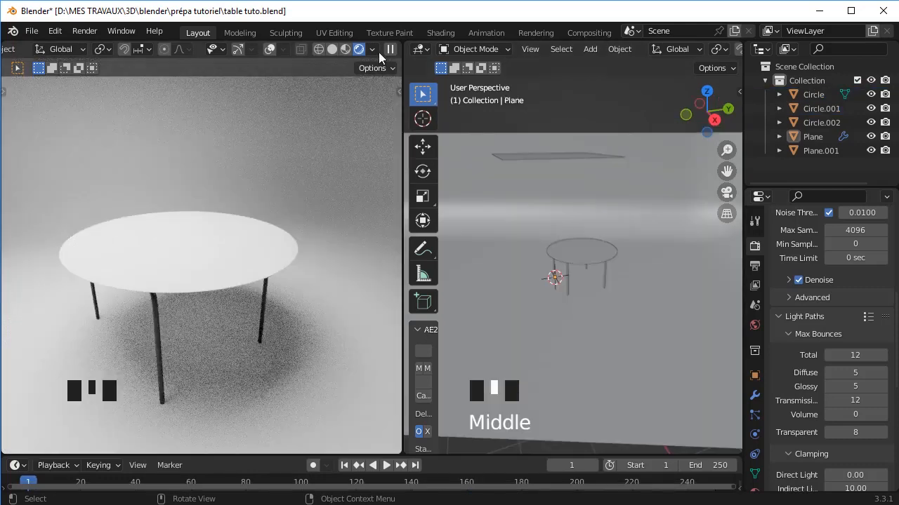
# - Change the solid-shaded viewport into a Shader Editor
pyautogui.click(419, 49)
pyautogui.click(431, 181)
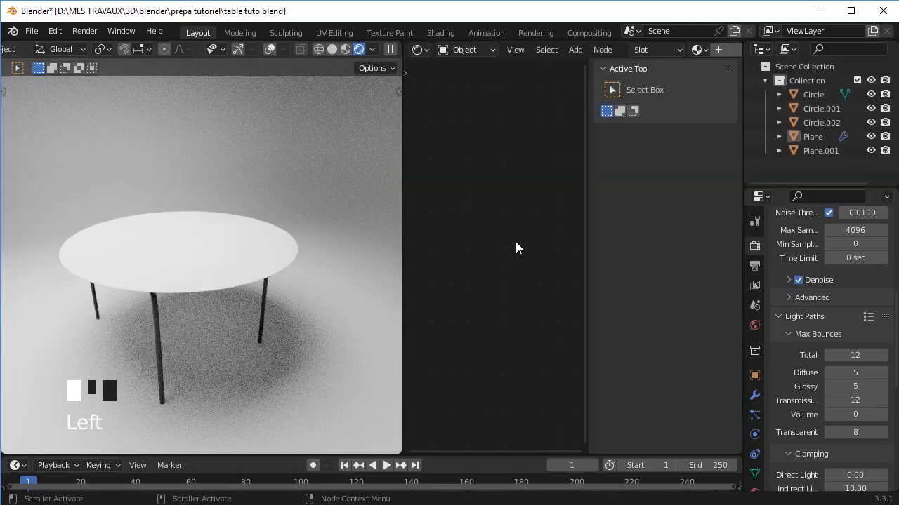
# - Hide the Shader Editor's sidebar and create a new material for the round tabletop
pyautogui.press('n')
pyautogui.click(821, 122)
pyautogui.click(756, 490)
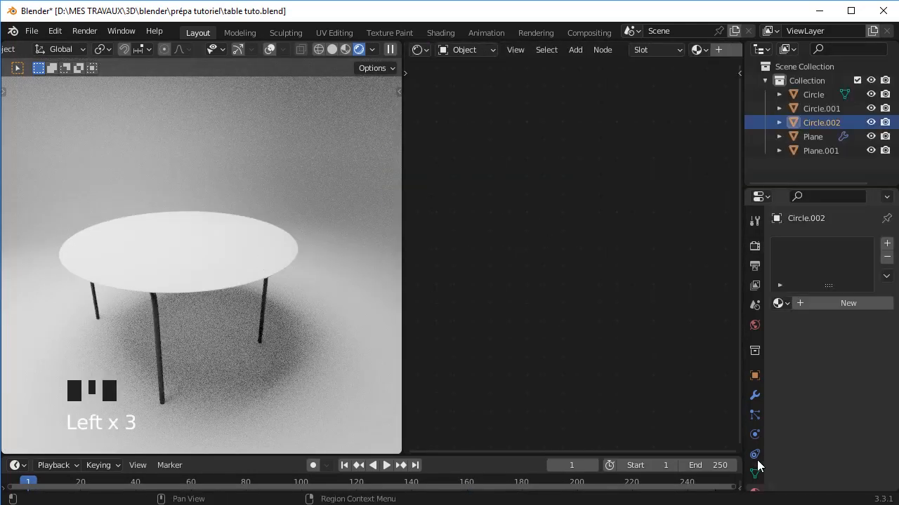
pyautogui.click(843, 303)
pyautogui.keyDown('ctrl'); pyautogui.moveTo(530, 233); pyautogui.dragTo(643, 206, button='middle'); pyautogui.keyUp('ctrl')
pyautogui.hotkey('ctrl', 'z')
pyautogui.click(842, 303)
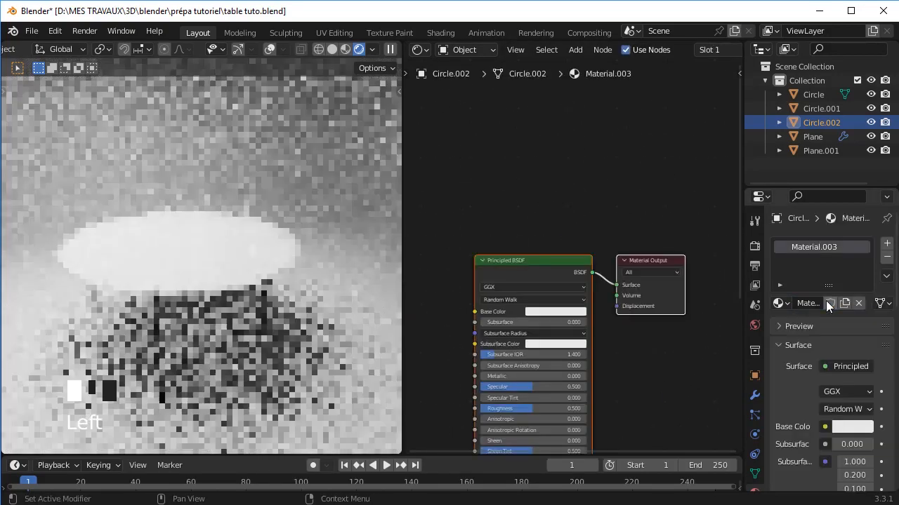
# - Change the tabletop material's surface to a Glossy BSDF with a roughness of 0.223
pyautogui.moveTo(552, 251); pyautogui.dragTo(541, 219)
pyautogui.click(850, 366)
pyautogui.click(716, 116)
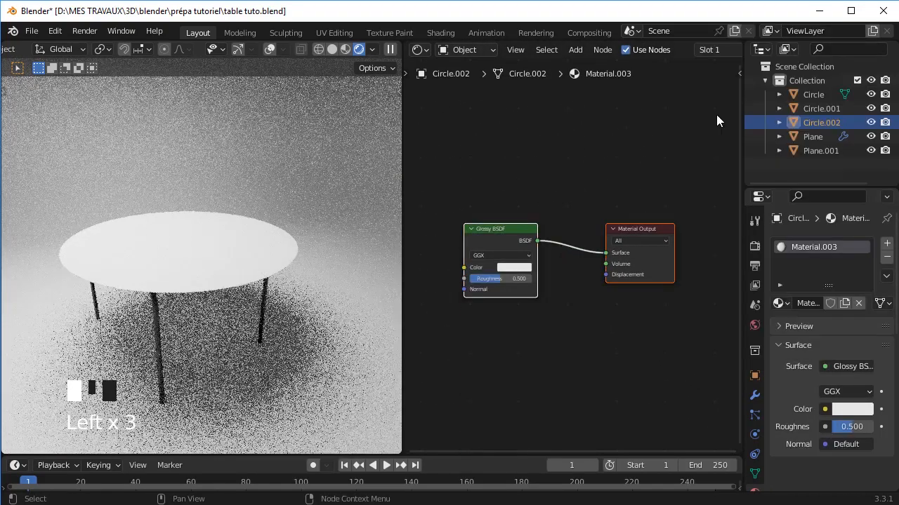
pyautogui.moveTo(516, 284); pyautogui.dragTo(498, 284)
pyautogui.moveTo(498, 229); pyautogui.dragTo(526, 236)
# - Insert a Mix Shader before the Material Output and connect the Glossy BSDF to its second shader input
pyautogui.click(506, 192)
pyautogui.hotkey('shift', 'a')
pyautogui.write('mix')
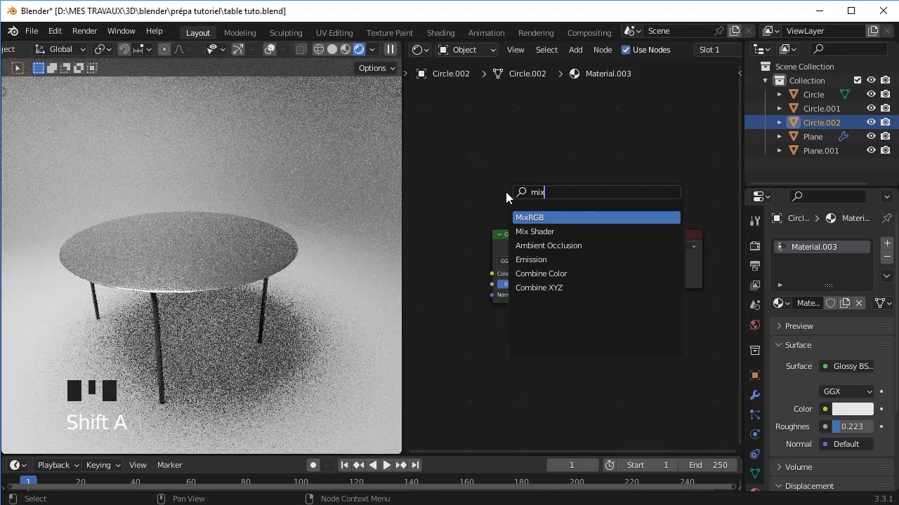
pyautogui.press('Return')
pyautogui.click(577, 262)
pyautogui.moveTo(538, 237); pyautogui.dragTo(500, 254)
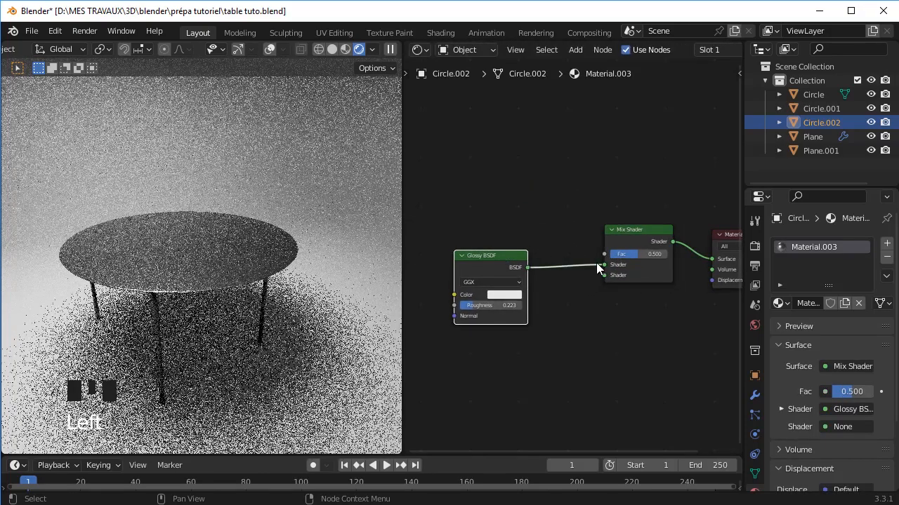
pyautogui.moveTo(603, 265); pyautogui.dragTo(602, 275)
# - Add a Transparent BSDF above the Glossy BSDF and connect it to the Mix Shader's first shader input
pyautogui.hotkey('shift', 'a')
pyautogui.click(486, 188)
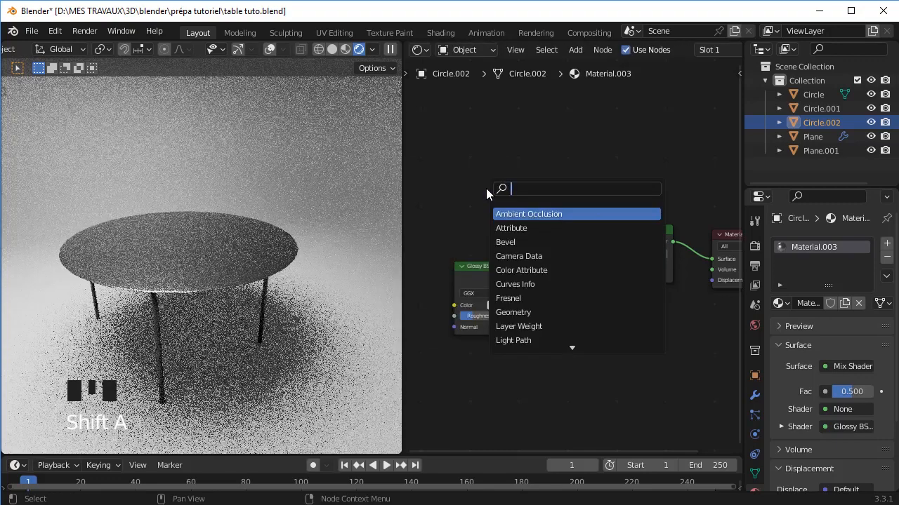
pyautogui.write('trans')
pyautogui.press('Down')
pyautogui.press('Return')
pyautogui.click(538, 204)
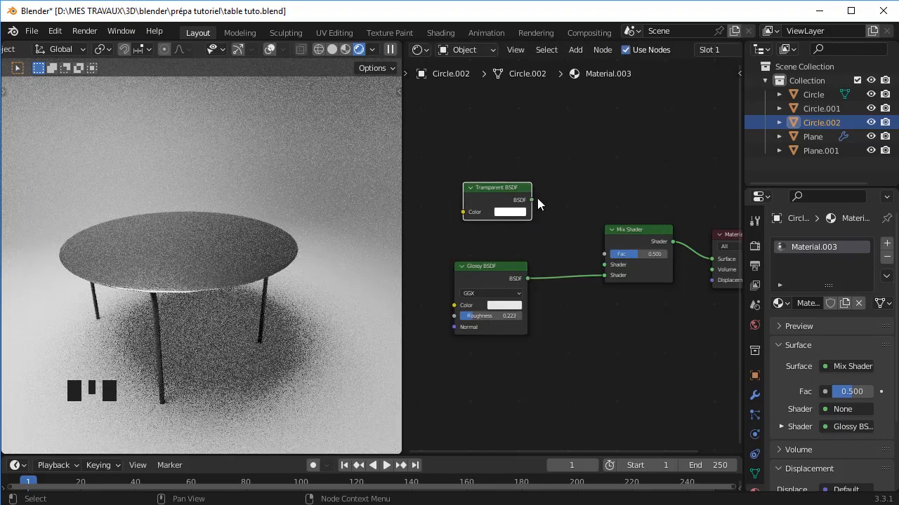
pyautogui.moveTo(602, 264); pyautogui.dragTo(603, 265)
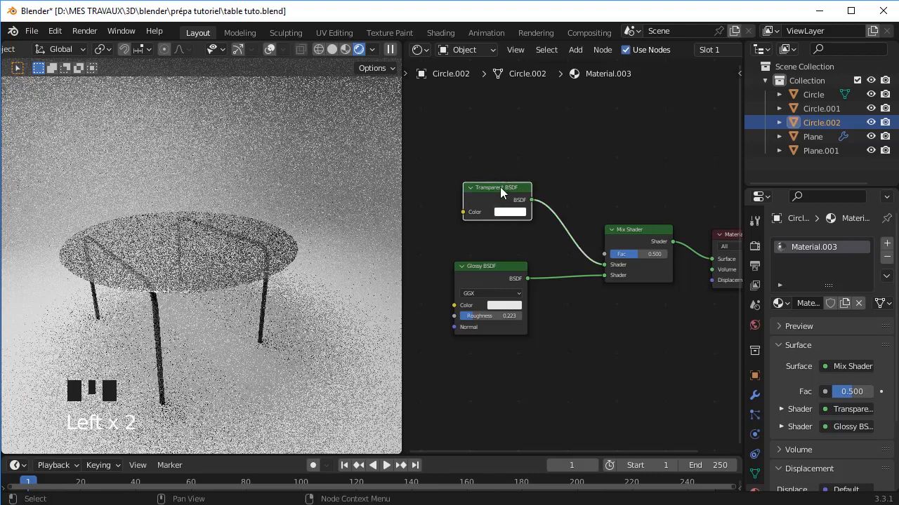
pyautogui.moveTo(501, 193); pyautogui.dragTo(483, 205)
# - Try driving the Mix Shader's factor with a Fresnel node
pyautogui.click(507, 152)
pyautogui.hotkey('shift', 'a')
pyautogui.click(508, 153)
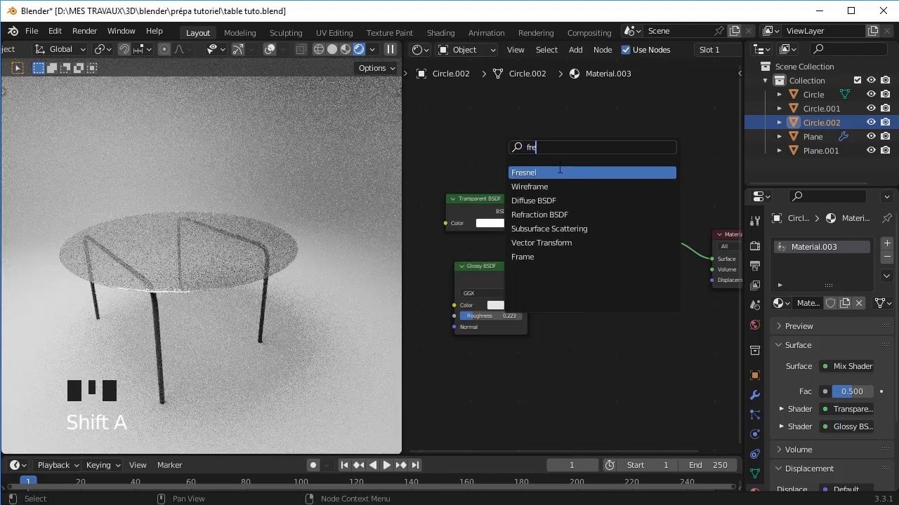
pyautogui.click(527, 173)
pyautogui.click(526, 172)
pyautogui.moveTo(539, 156); pyautogui.dragTo(604, 254)
pyautogui.moveTo(491, 203); pyautogui.dragTo(495, 218)
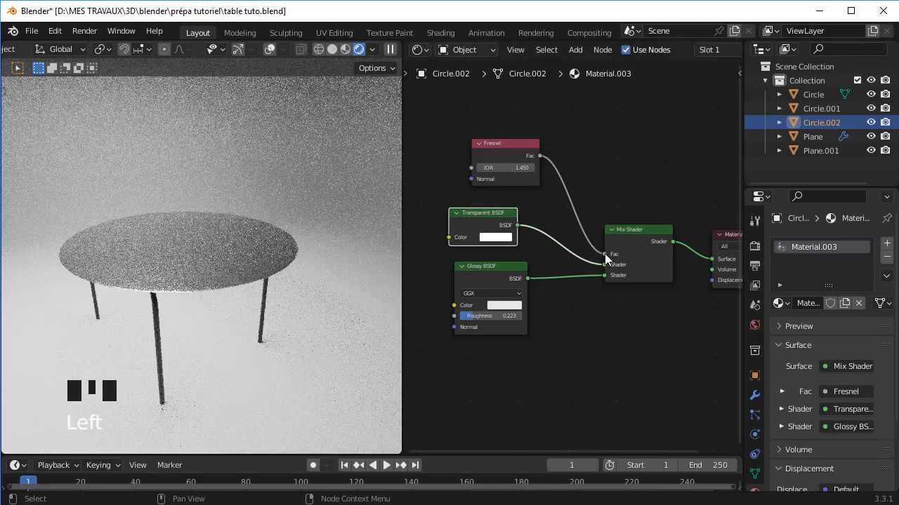
# - Delete the Fresnel node from the tabletop material and undo the recent node edits
pyautogui.moveTo(604, 253); pyautogui.dragTo(555, 174)
pyautogui.click(526, 148)
pyautogui.press('Delete')
pyautogui.hotkey('ctrl', 'z')
pyautogui.hotkey('ctrl', 'z')
pyautogui.hotkey('ctrl', 'z')
pyautogui.hotkey('ctrl', 'z')
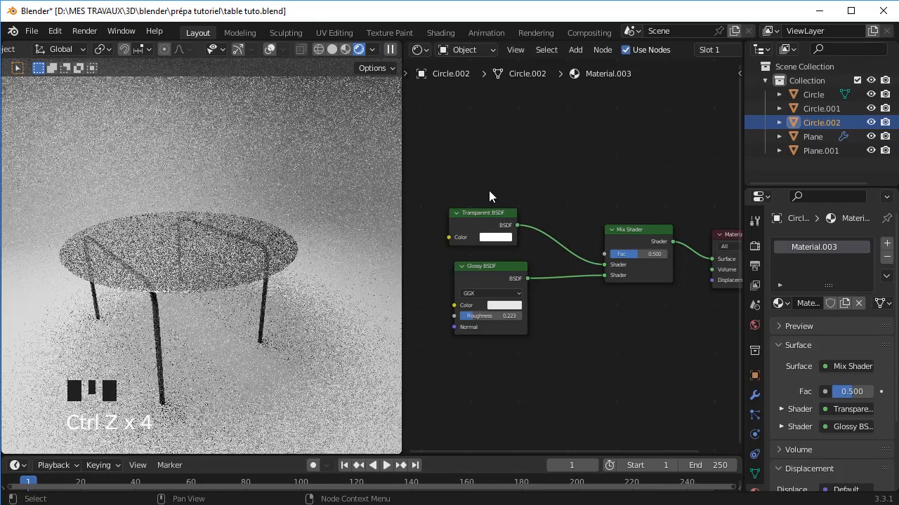
# - Darken the Transparent BSDF's color to a value of 0.638 and slightly darken the Glossy BSDF's color
pyautogui.click(495, 238)
pyautogui.moveTo(563, 99); pyautogui.dragTo(563, 110)
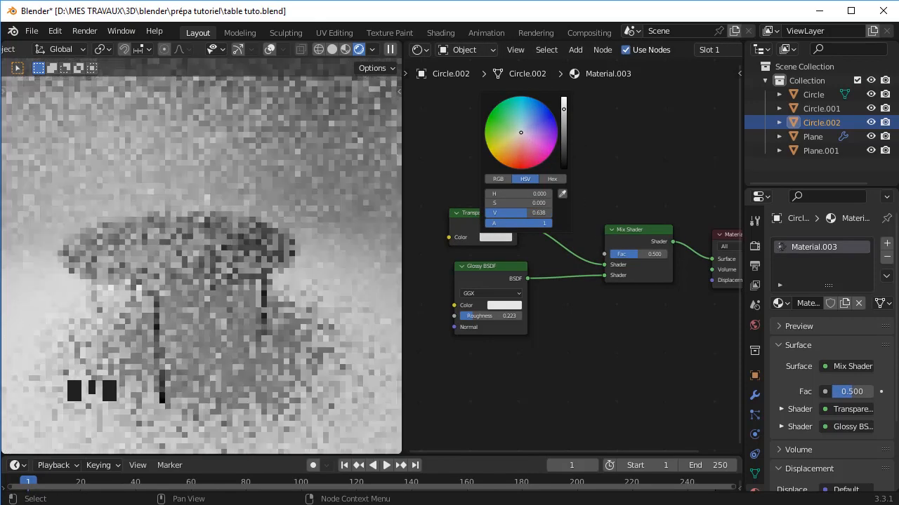
pyautogui.click(504, 305)
pyautogui.moveTo(571, 169); pyautogui.dragTo(571, 175)
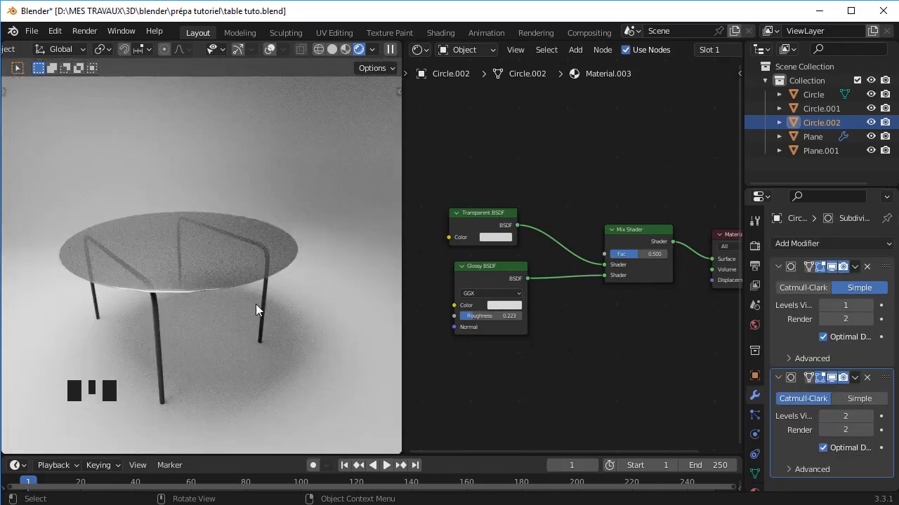
# - Set the world background's color source to an Environment Texture
pyautogui.moveTo(255, 333); pyautogui.dragTo(271, 326, button='middle')
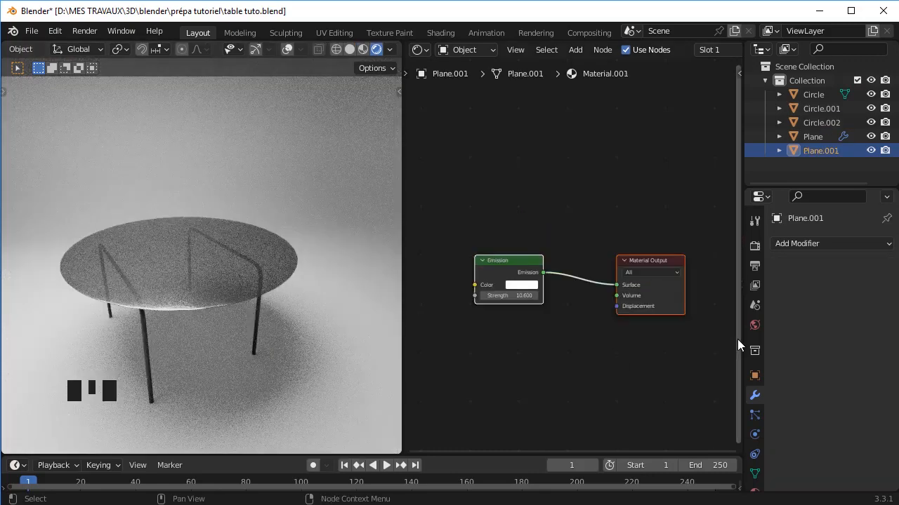
pyautogui.click(754, 324)
pyautogui.click(825, 331)
pyautogui.click(537, 177)
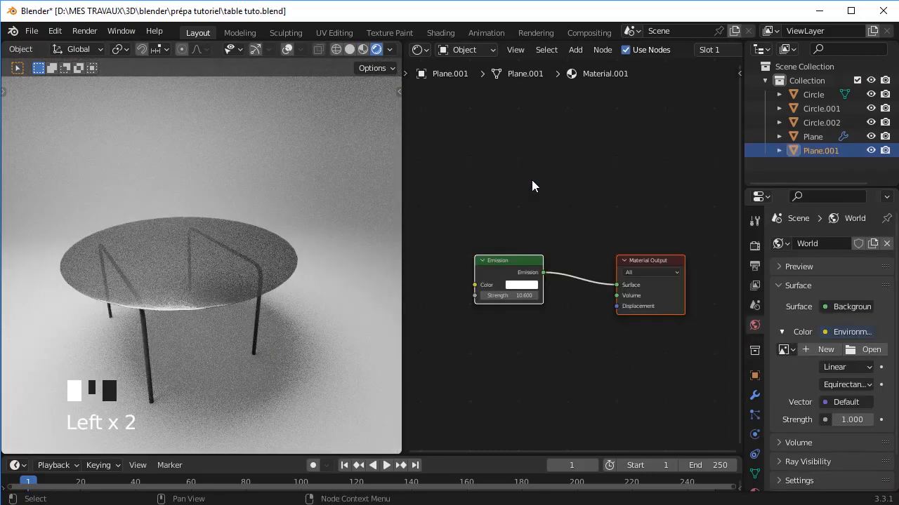
# - Load the christmas image into the world's environment texture and set the background strength to 0.120
pyautogui.click(858, 351)
pyautogui.doubleClick(275, 129)
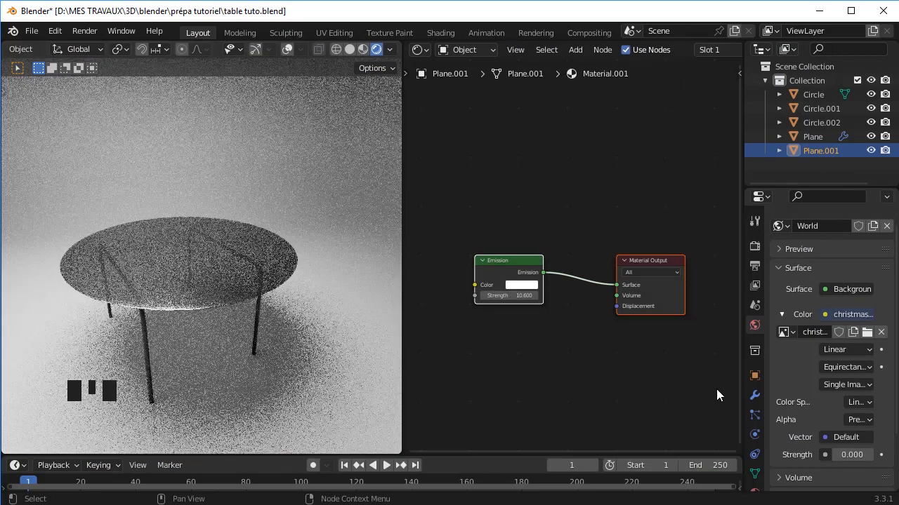
pyautogui.keyDown('shift'); pyautogui.click(852, 455); pyautogui.keyUp('shift')
pyautogui.keyDown('shift'); pyautogui.moveTo(851, 455); pyautogui.dragTo(856, 455); pyautogui.keyUp('shift')
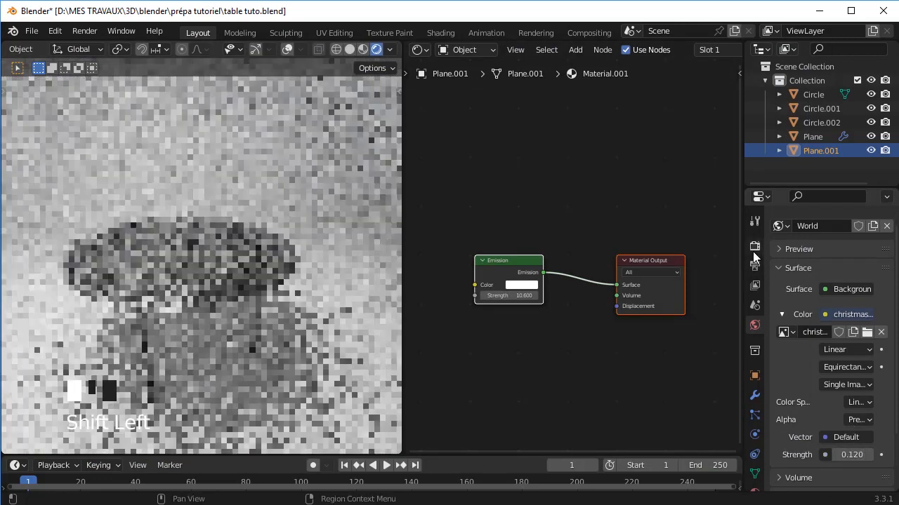
# - Enable denoising for the Cycles viewport render
pyautogui.click(755, 245)
pyautogui.click(798, 392)
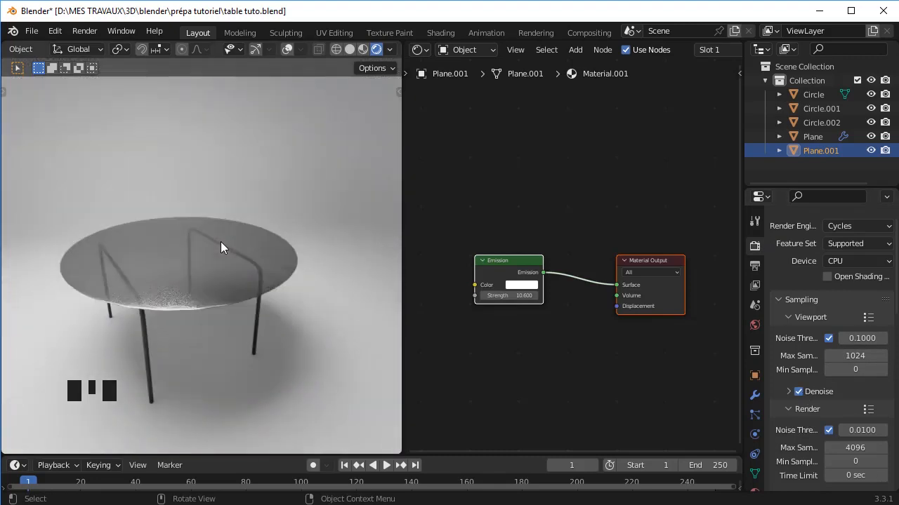